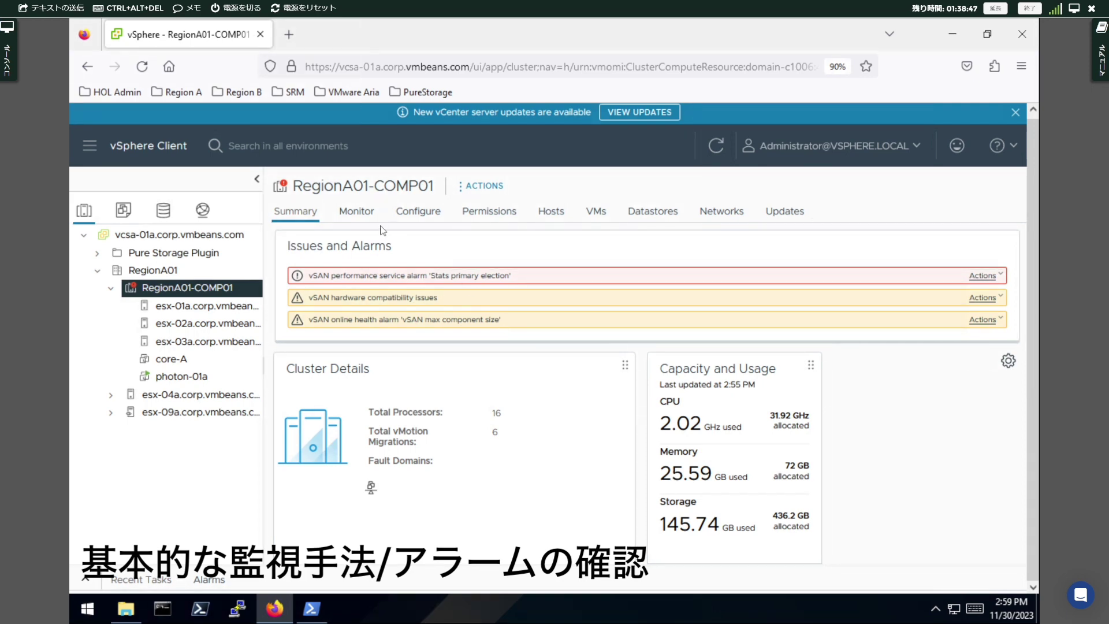
Step: Open the vSAN Skyline Health monitoring view for the RegionA01-COMP01 cluster
{"action": "left_click", "coordinate": [366, 216]}
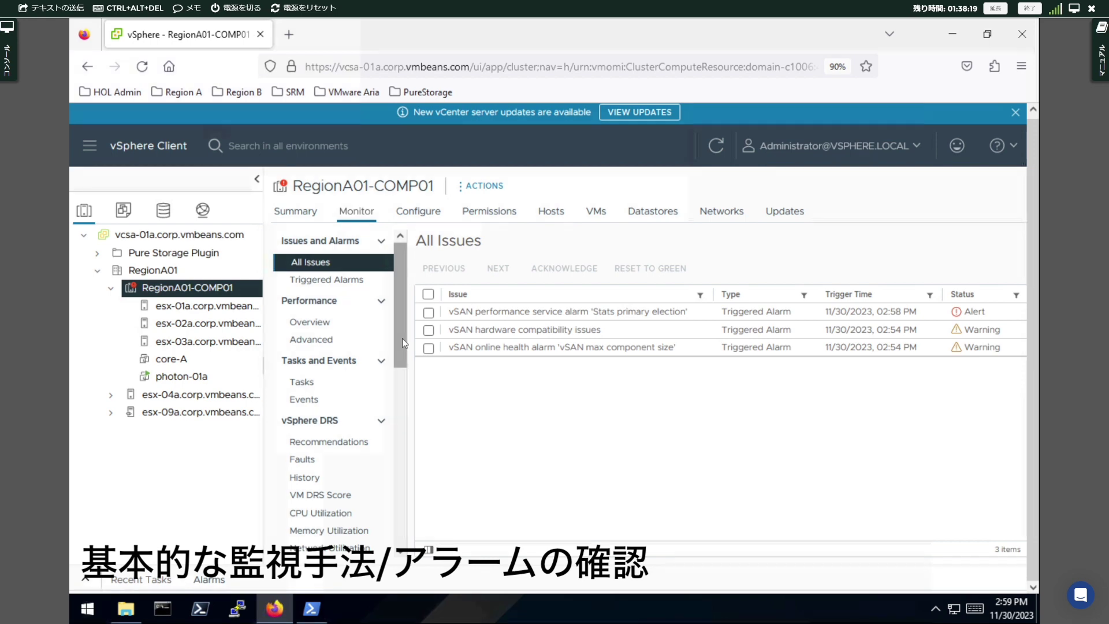
{"action": "left_click_drag", "start_coordinate": [401, 337], "coordinate": [423, 520]}
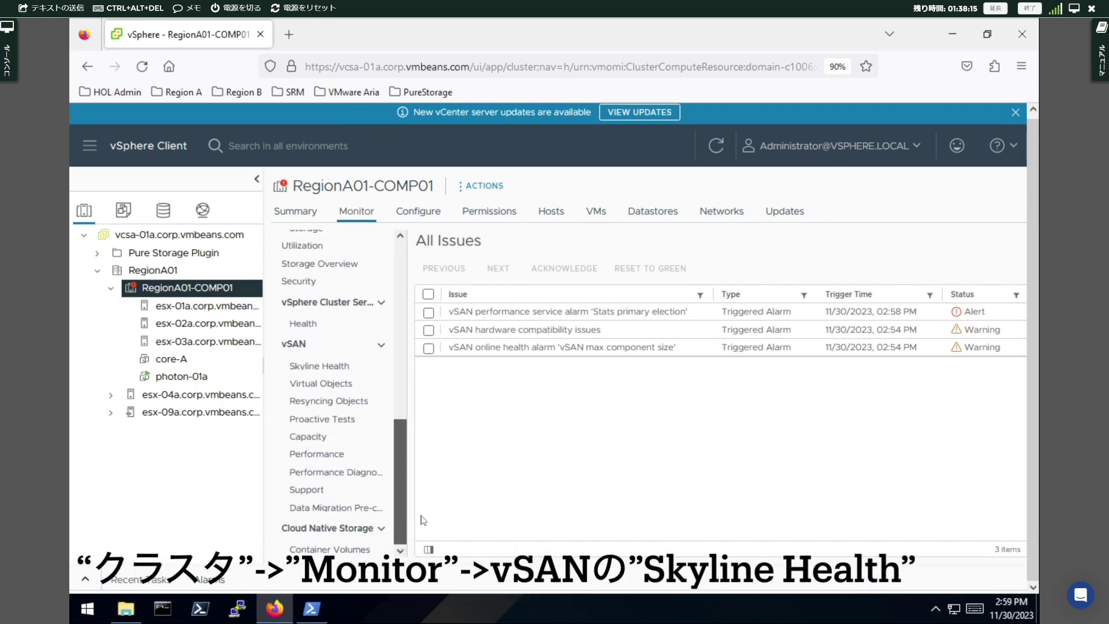
{"action": "left_click", "coordinate": [319, 365]}
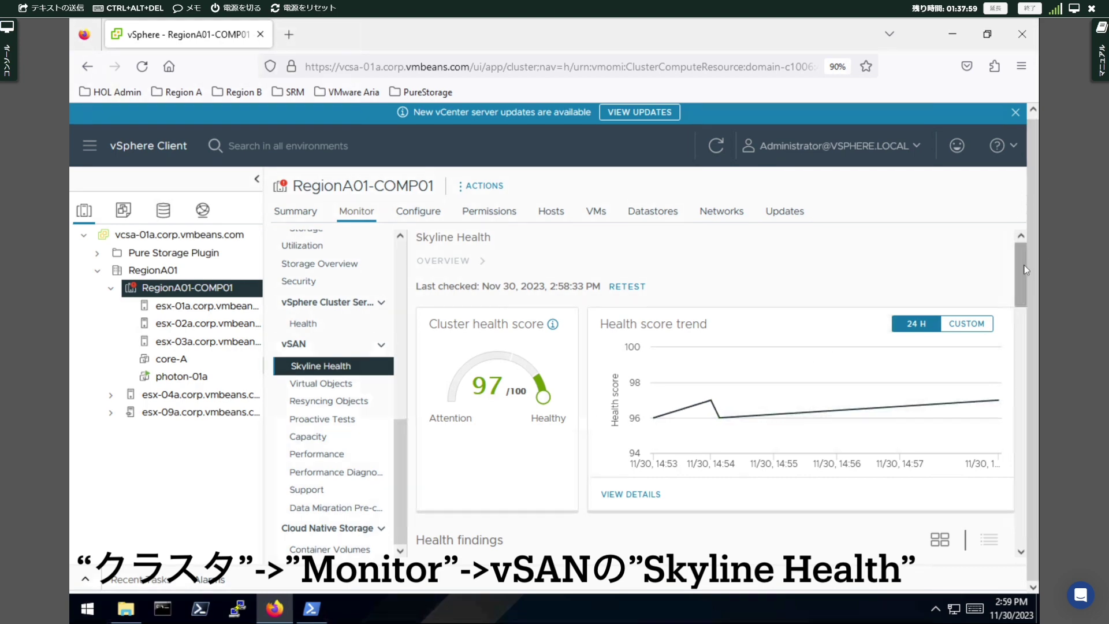
Step: Look through the unhealthy Skyline Health findings and silence the "NVMe device is VMware certified" alert
{"action": "left_click_drag", "start_coordinate": [1026, 270], "coordinate": [1033, 324]}
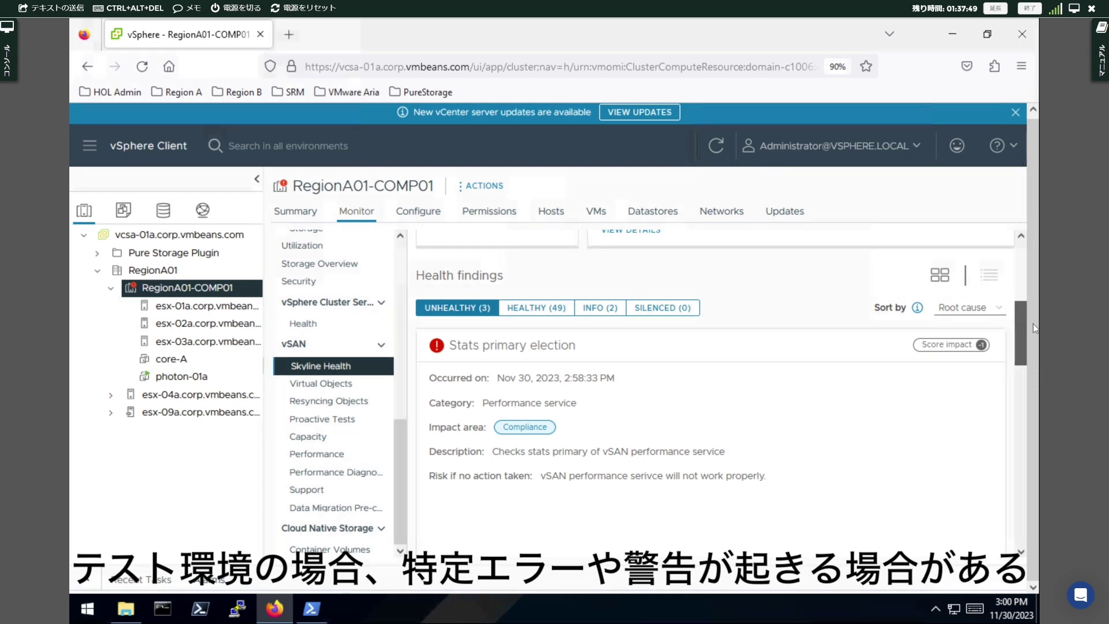
{"action": "scroll", "coordinate": [1020, 323], "scroll_direction": "down", "scroll_amount": 1}
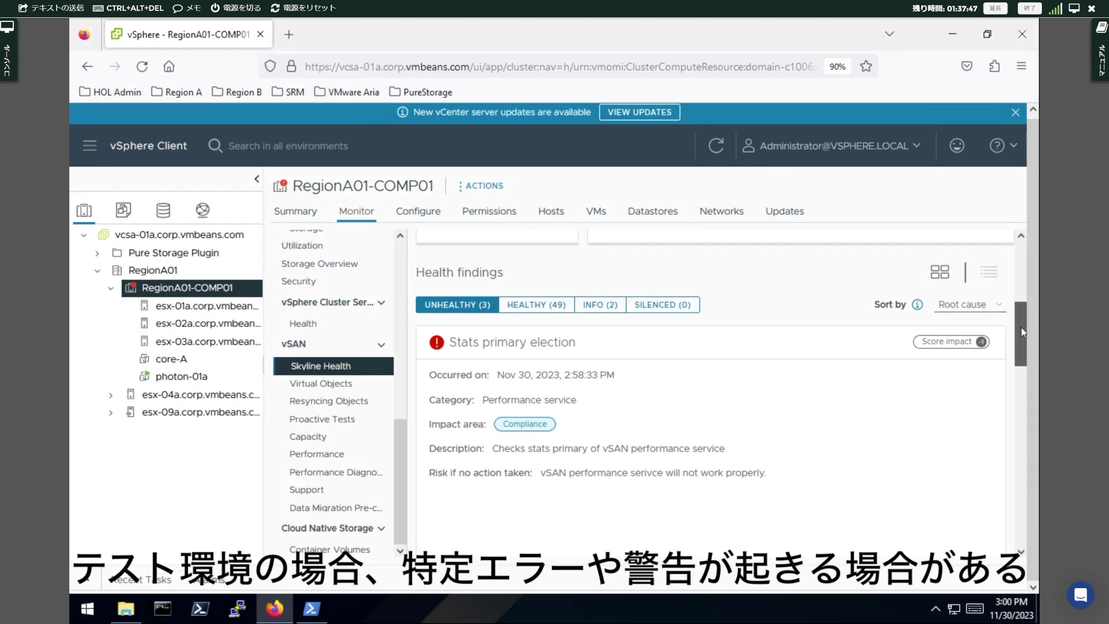
{"action": "left_click_drag", "start_coordinate": [1021, 328], "coordinate": [1021, 336]}
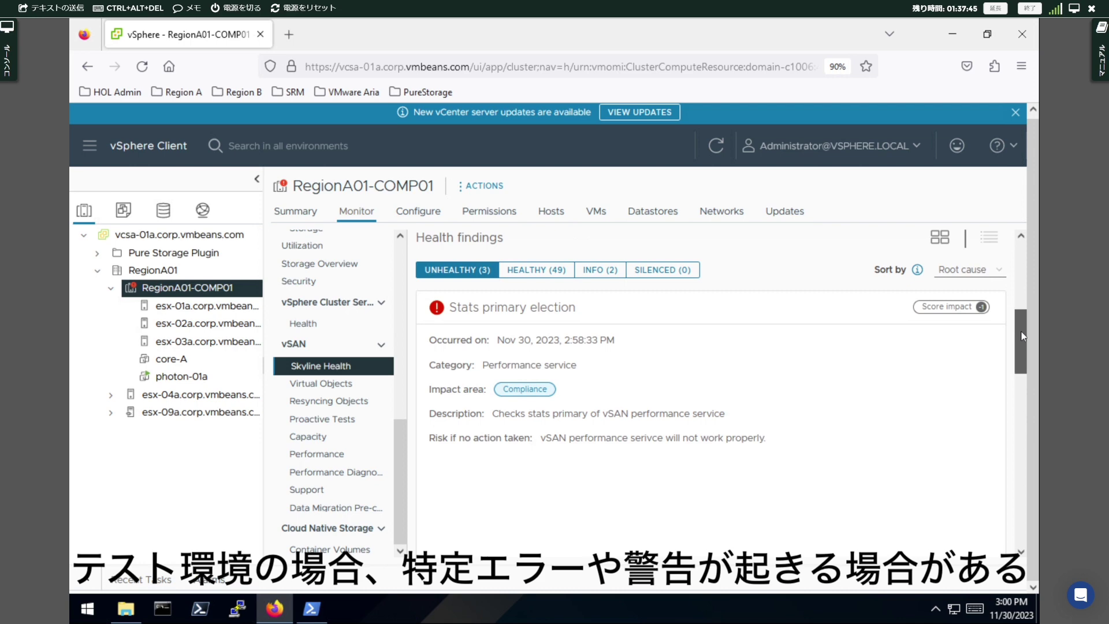
{"action": "left_click_drag", "start_coordinate": [1022, 336], "coordinate": [1024, 416]}
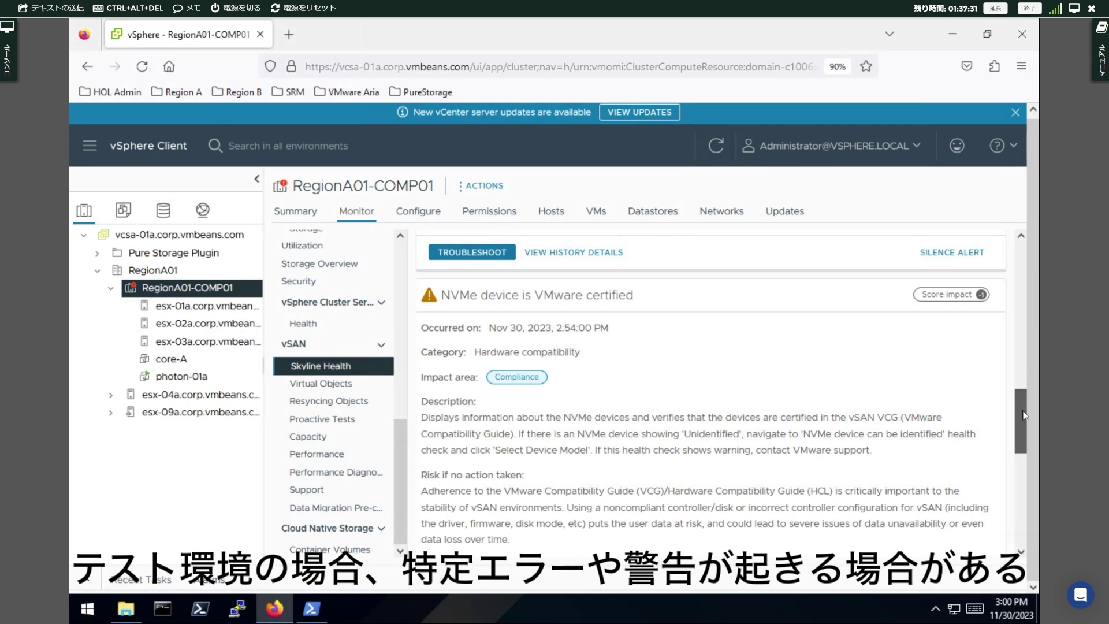
{"action": "left_click_drag", "start_coordinate": [1023, 415], "coordinate": [1028, 453]}
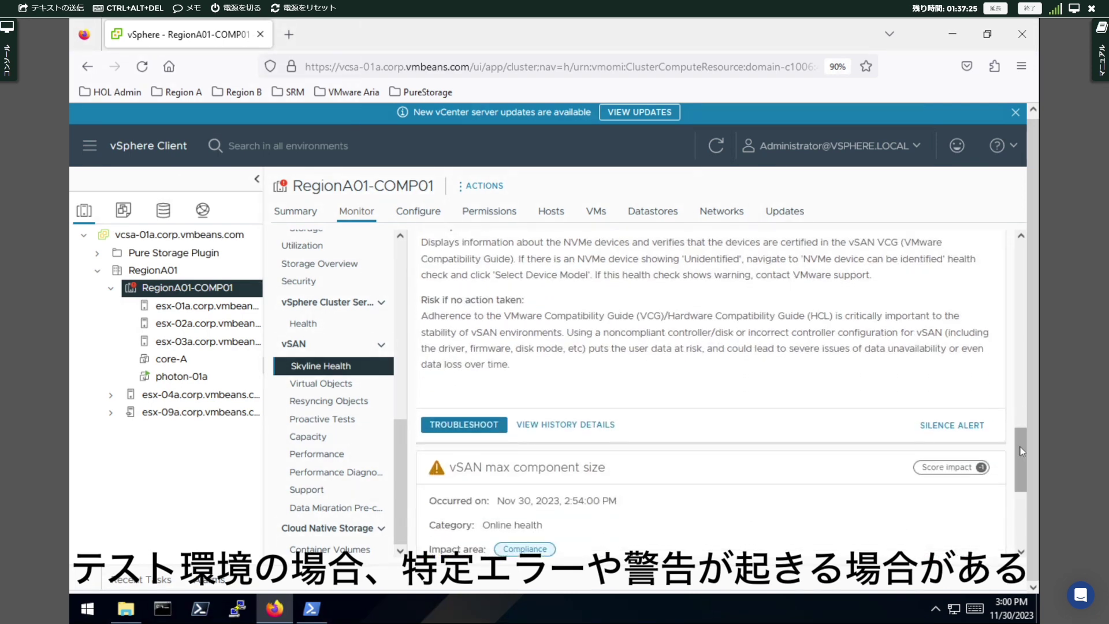
{"action": "left_click_drag", "start_coordinate": [1020, 445], "coordinate": [1019, 418]}
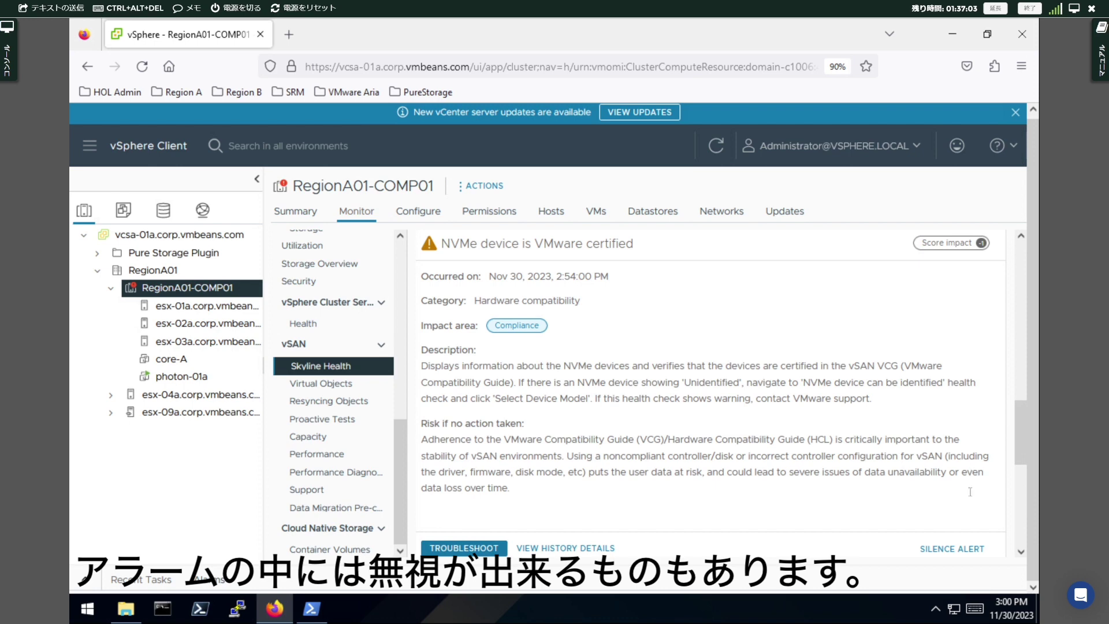
{"action": "left_click", "coordinate": [962, 555]}
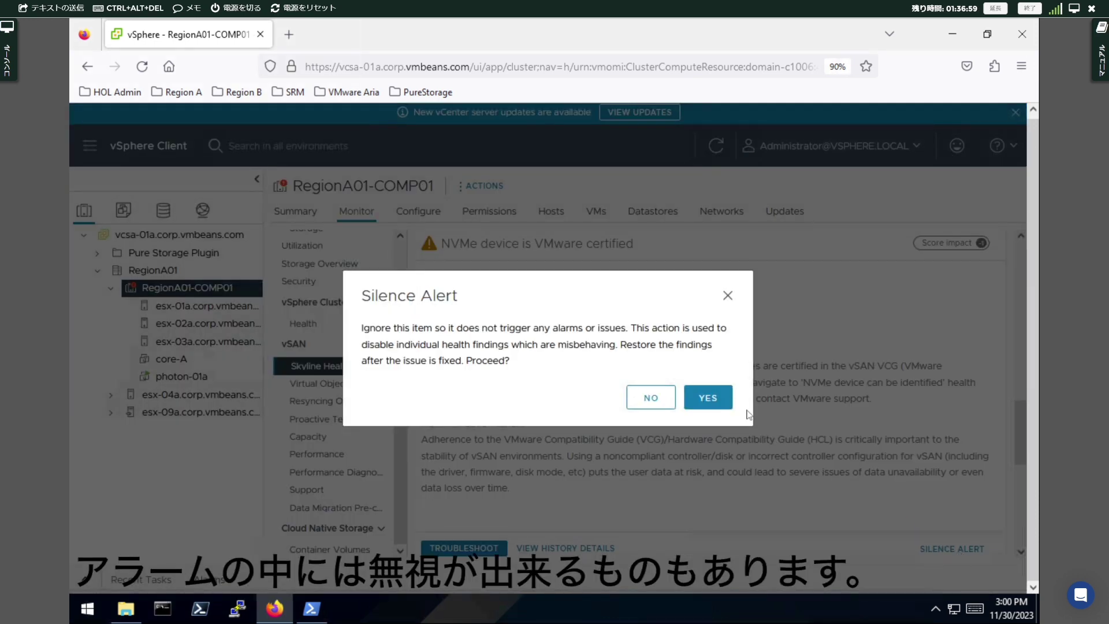
{"action": "left_click", "coordinate": [714, 404]}
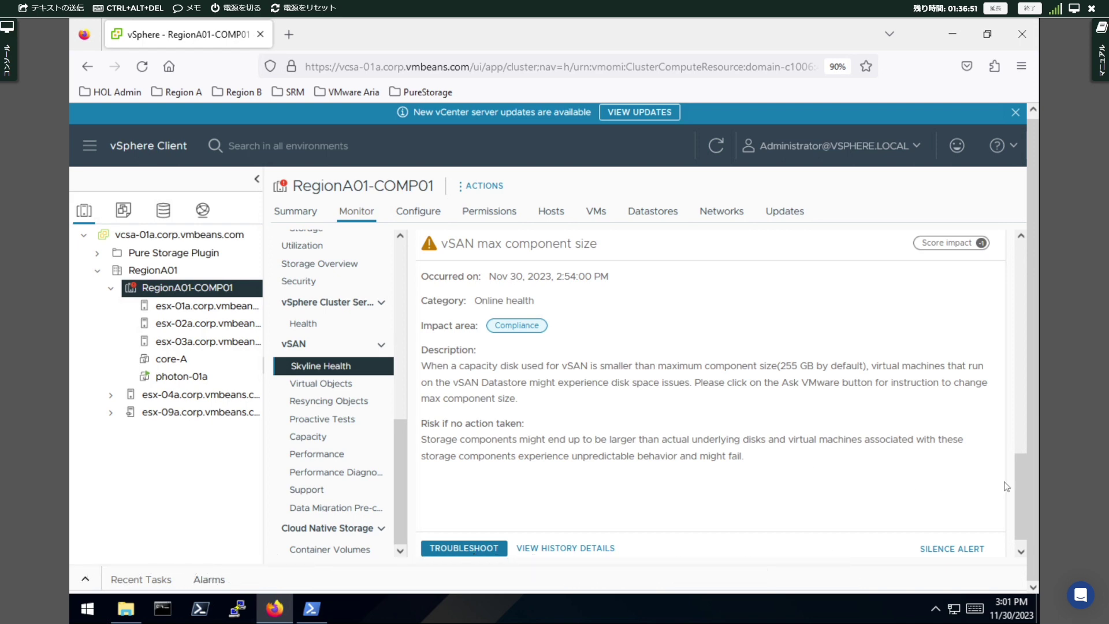
Step: Review the remaining unhealthy findings, and display and browse the cluster's healthy findings
{"action": "scroll", "coordinate": [1014, 520], "scroll_direction": "down", "scroll_amount": 1}
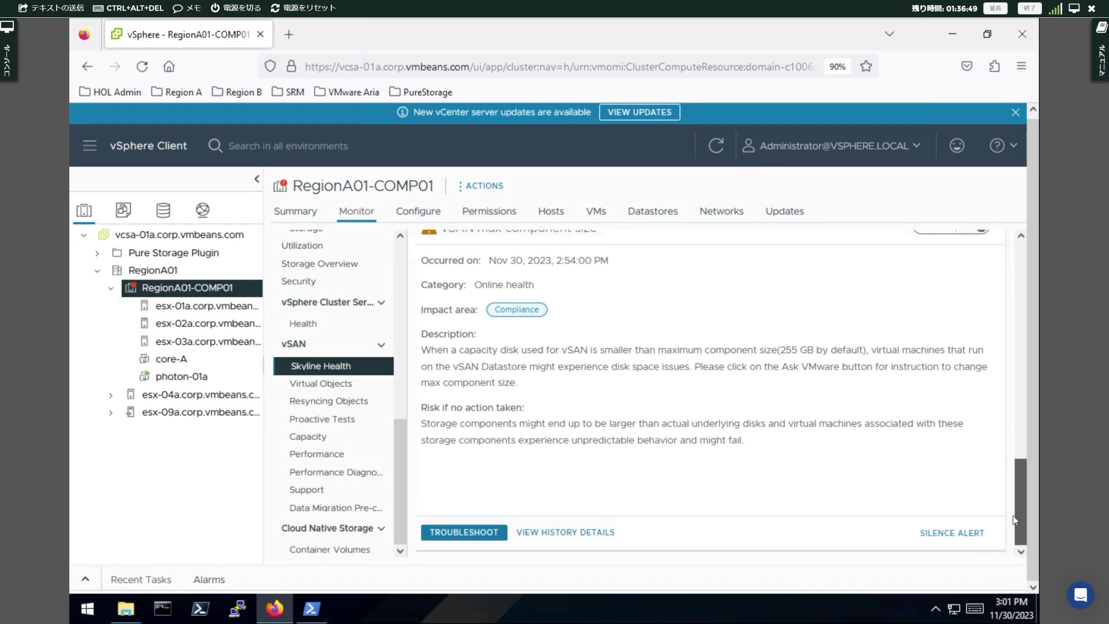
{"action": "scroll", "coordinate": [1019, 459], "scroll_direction": "up", "scroll_amount": 3}
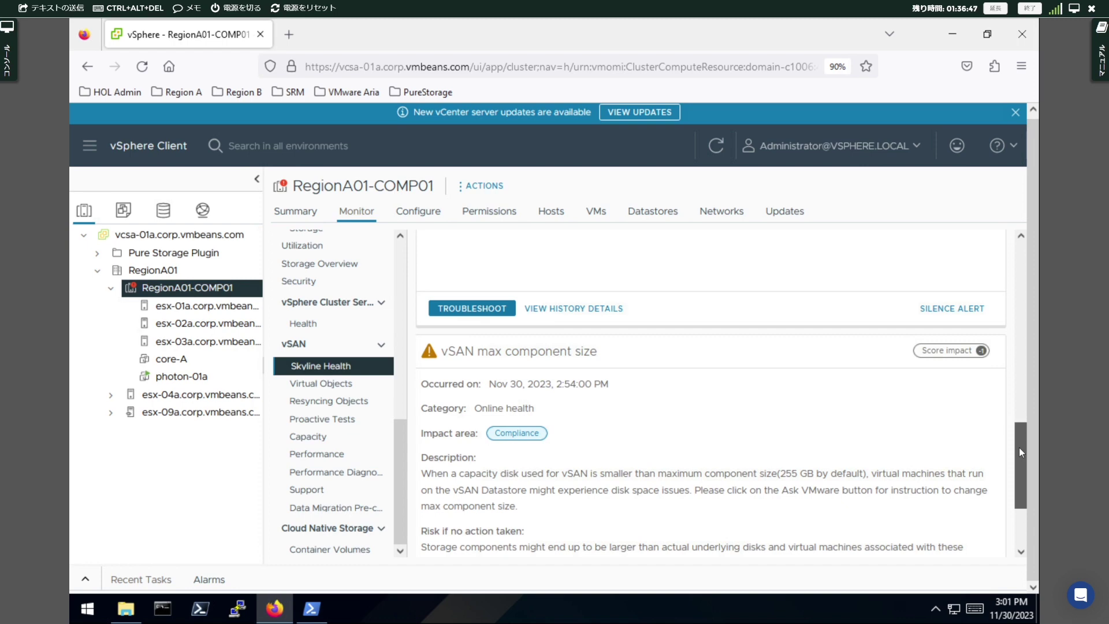
{"action": "left_click_drag", "start_coordinate": [1019, 448], "coordinate": [1024, 326]}
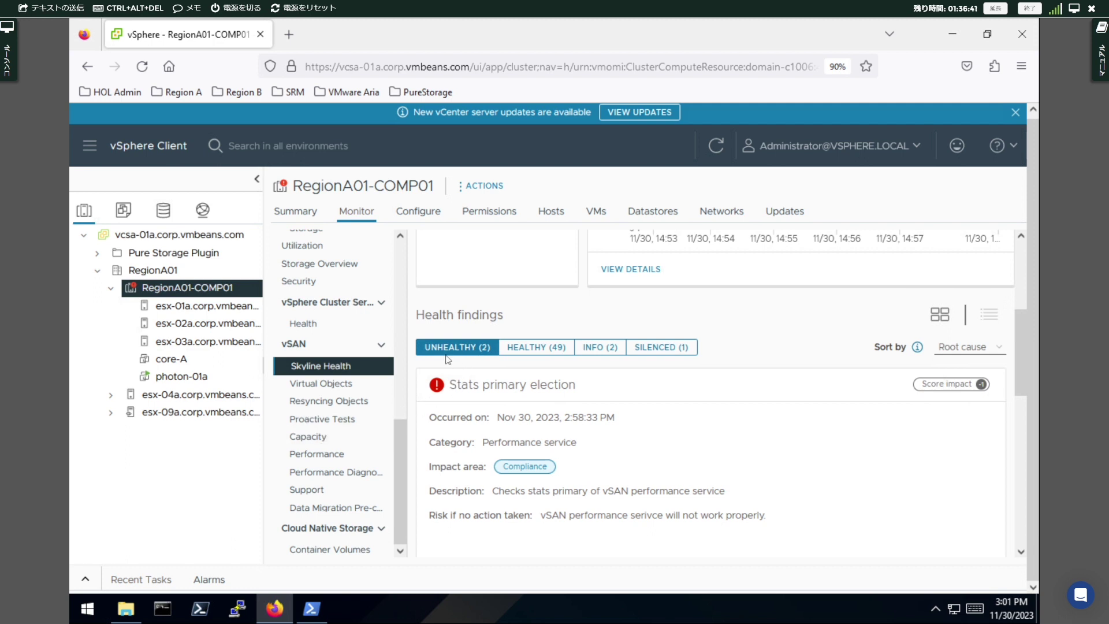
{"action": "left_click", "coordinate": [525, 353]}
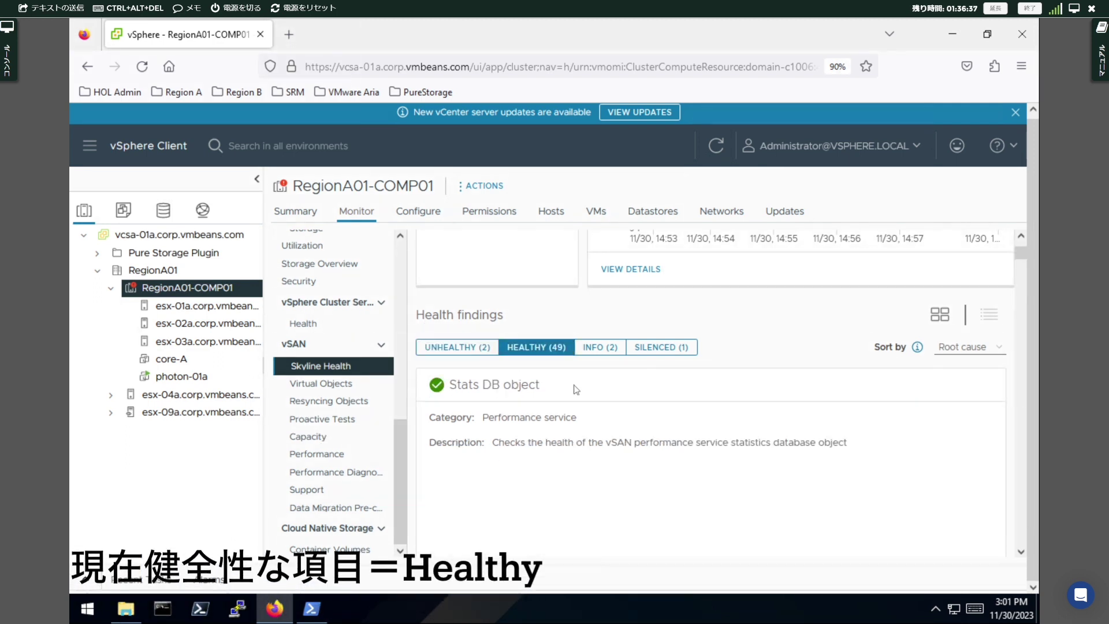
{"action": "scroll", "coordinate": [578, 391], "scroll_direction": "down", "scroll_amount": 3}
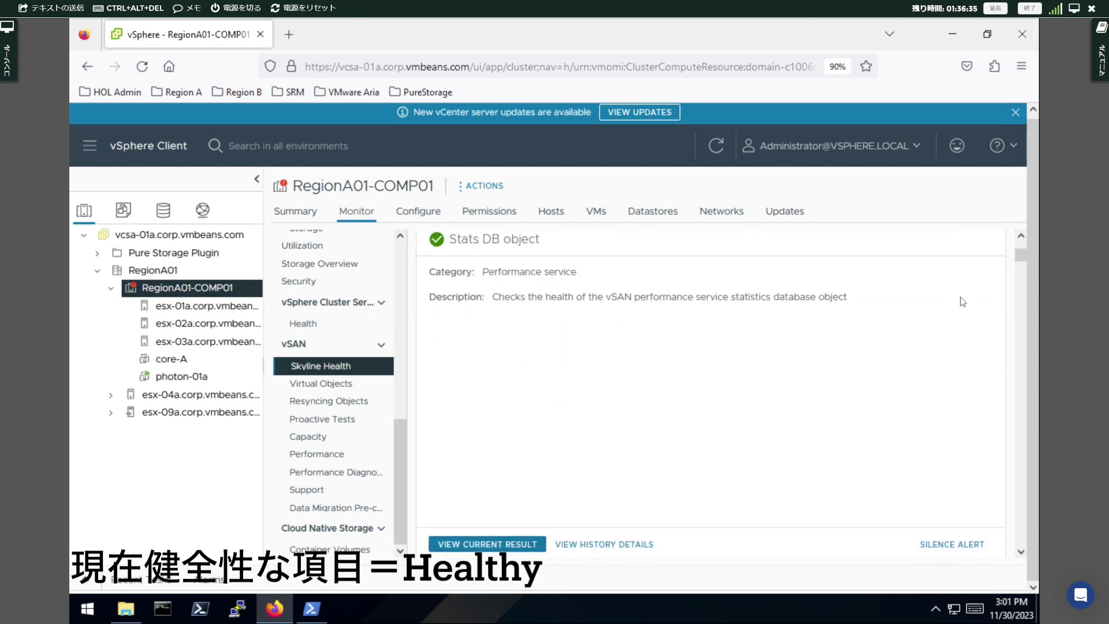
{"action": "scroll", "coordinate": [1020, 281], "scroll_direction": "down", "scroll_amount": 5}
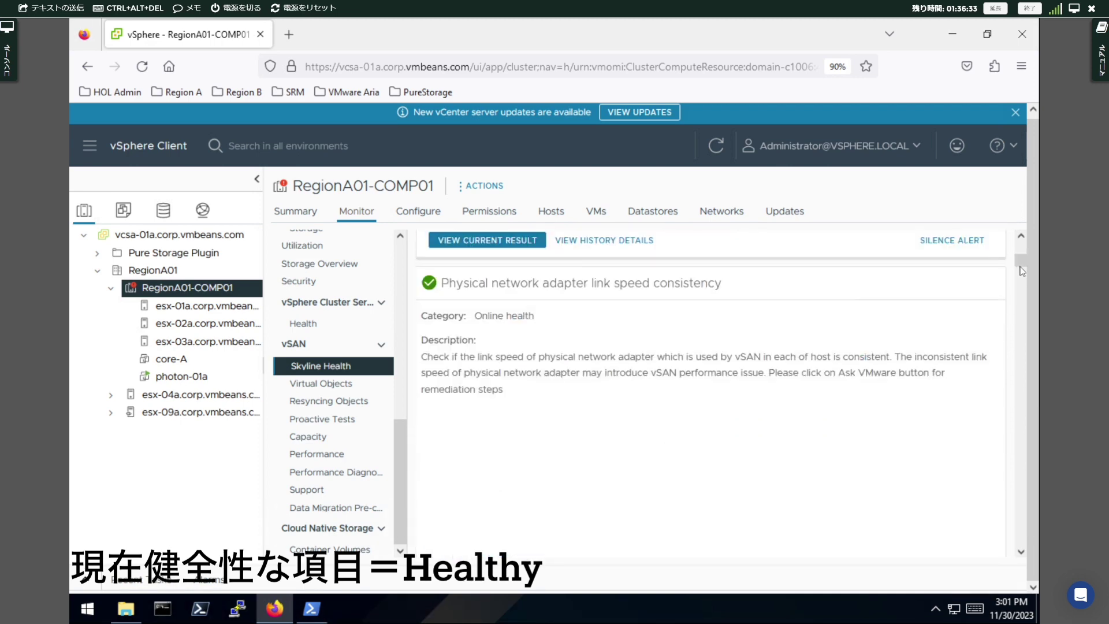
{"action": "mouse_move", "coordinate": [1021, 270]}
{"action": "left_mouse_down"}
{"action": "mouse_move", "coordinate": [1024, 319]}
{"action": "mouse_move", "coordinate": [1020, 246]}
{"action": "left_mouse_up"}
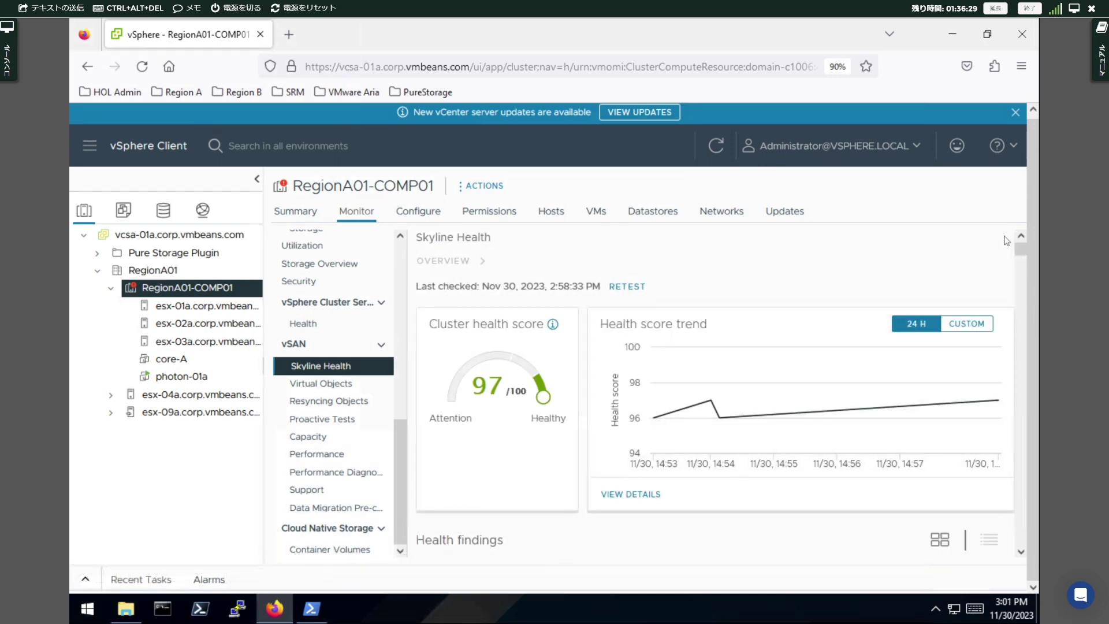
{"action": "scroll", "coordinate": [1019, 276], "scroll_direction": "down", "scroll_amount": 5}
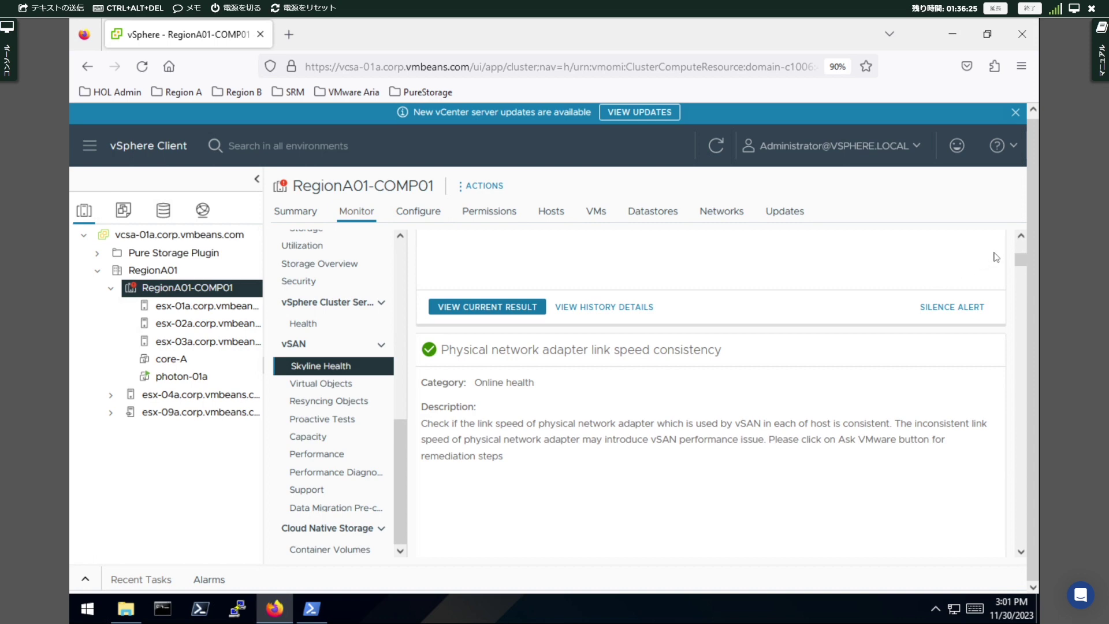
{"action": "scroll", "coordinate": [1020, 250], "scroll_direction": "up", "scroll_amount": 5}
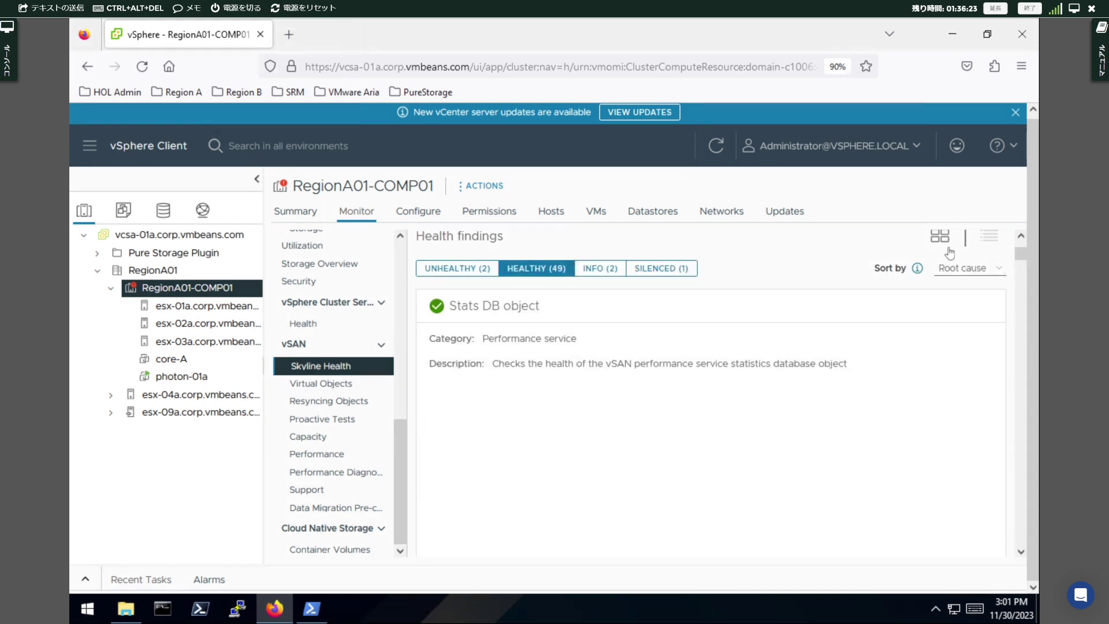
Step: Display the informational health findings and review them along with the cluster health score overview
{"action": "left_click", "coordinate": [591, 273]}
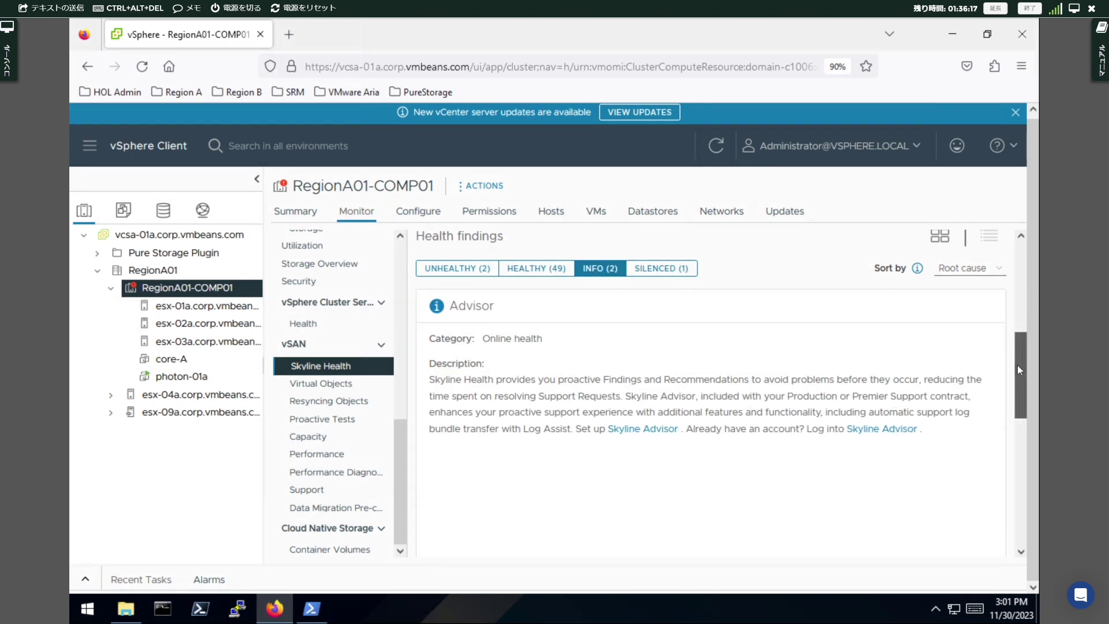
{"action": "mouse_move", "coordinate": [1017, 365]}
{"action": "left_mouse_down"}
{"action": "mouse_move", "coordinate": [1027, 467]}
{"action": "mouse_move", "coordinate": [1018, 304]}
{"action": "left_mouse_up"}
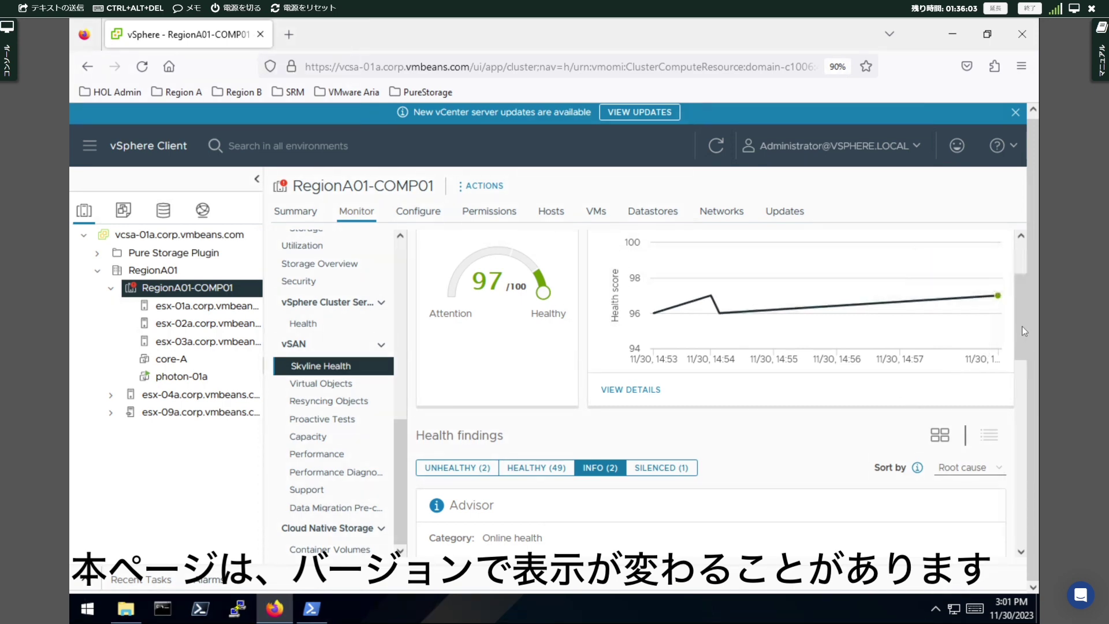
{"action": "left_click_drag", "start_coordinate": [1021, 313], "coordinate": [1020, 267]}
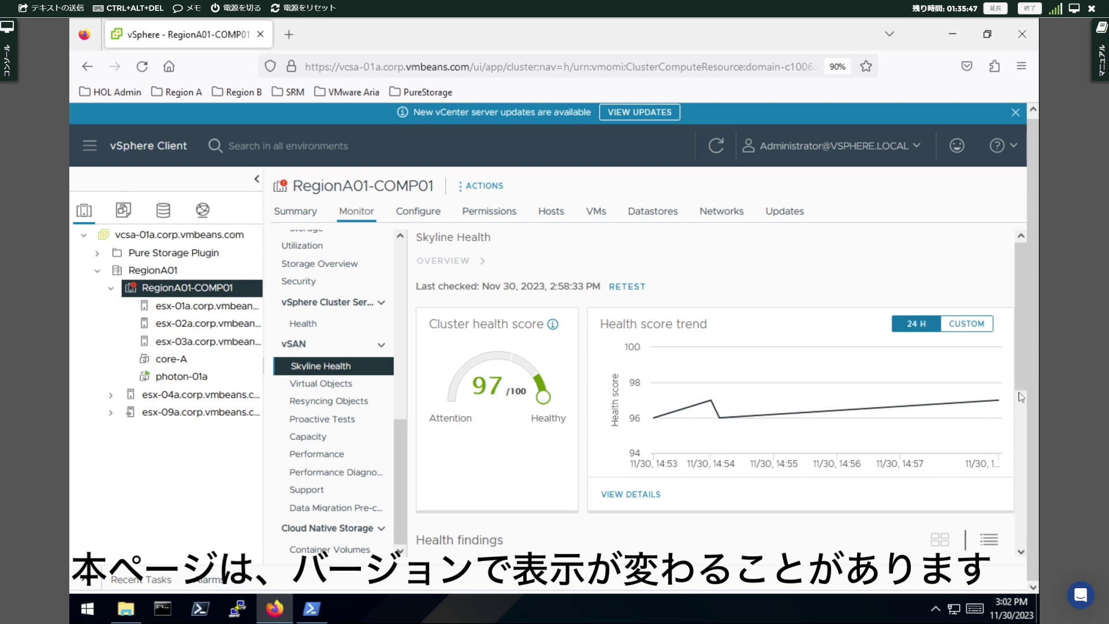
Step: Show the unhealthy findings in list view and return the health findings to card view
{"action": "left_click_drag", "start_coordinate": [1025, 376], "coordinate": [1034, 477]}
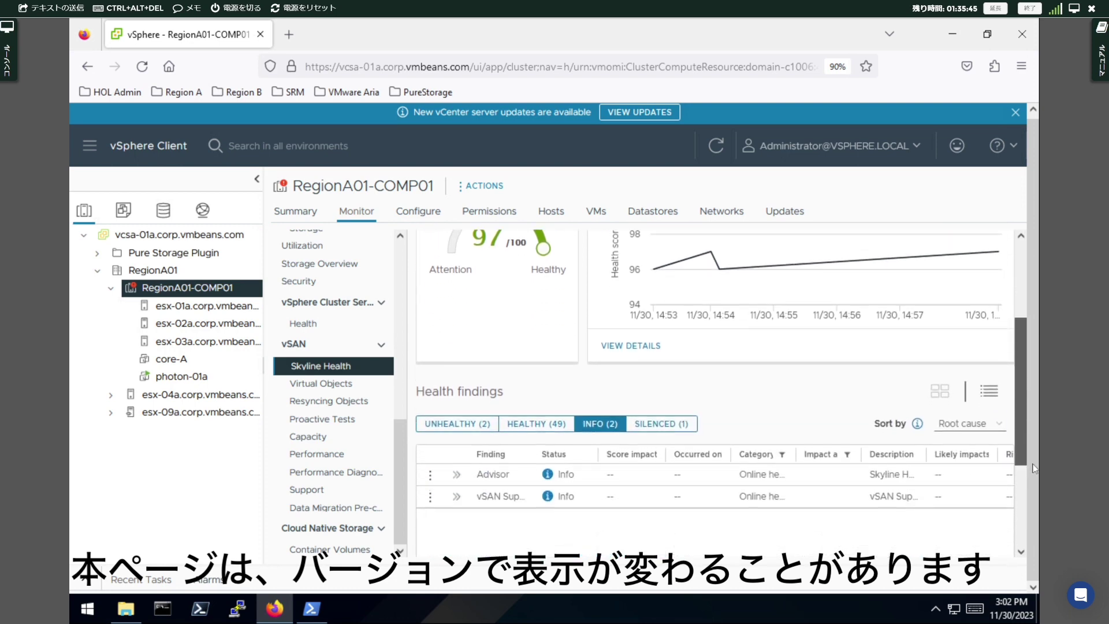
{"action": "left_click", "coordinate": [479, 373]}
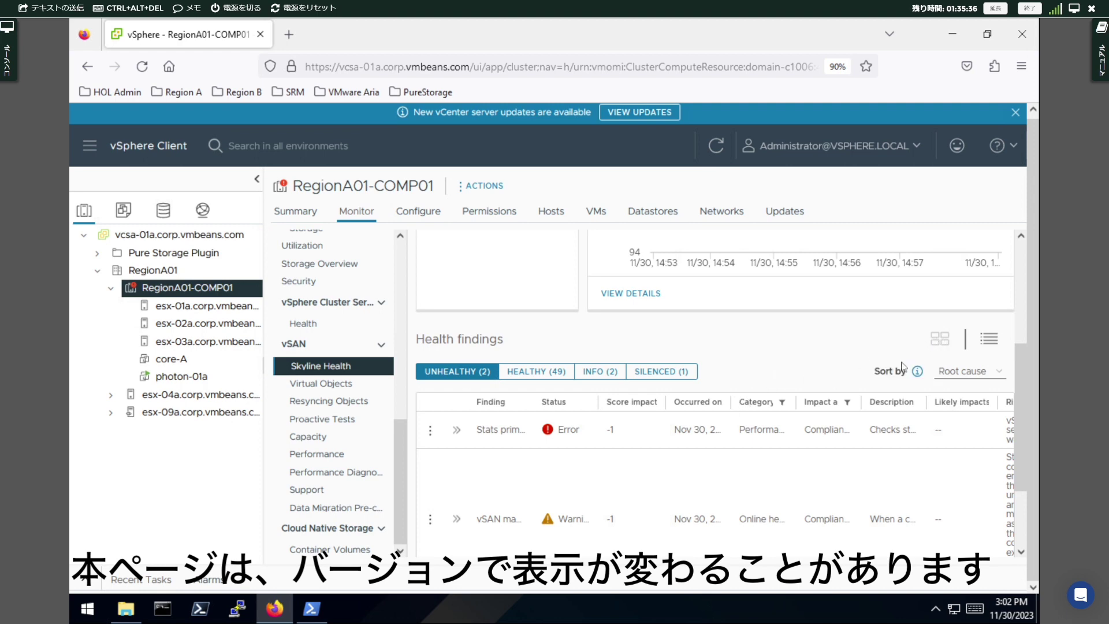
{"action": "left_click", "coordinate": [940, 338]}
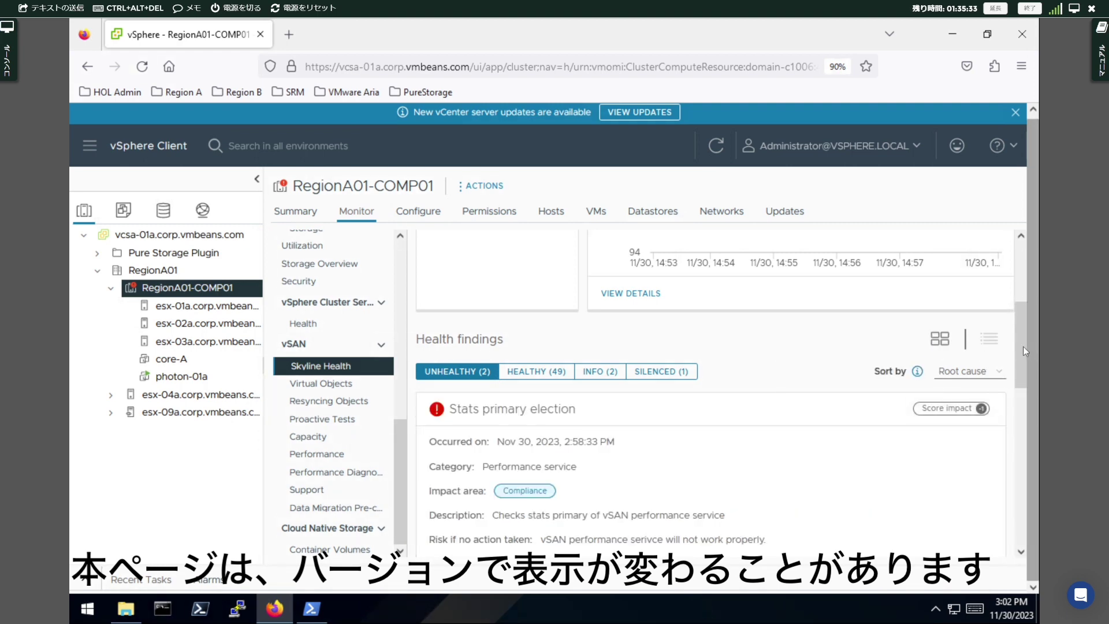
Step: Rerun the Skyline Health checks for the cluster
{"action": "left_click_drag", "start_coordinate": [1023, 345], "coordinate": [1028, 258]}
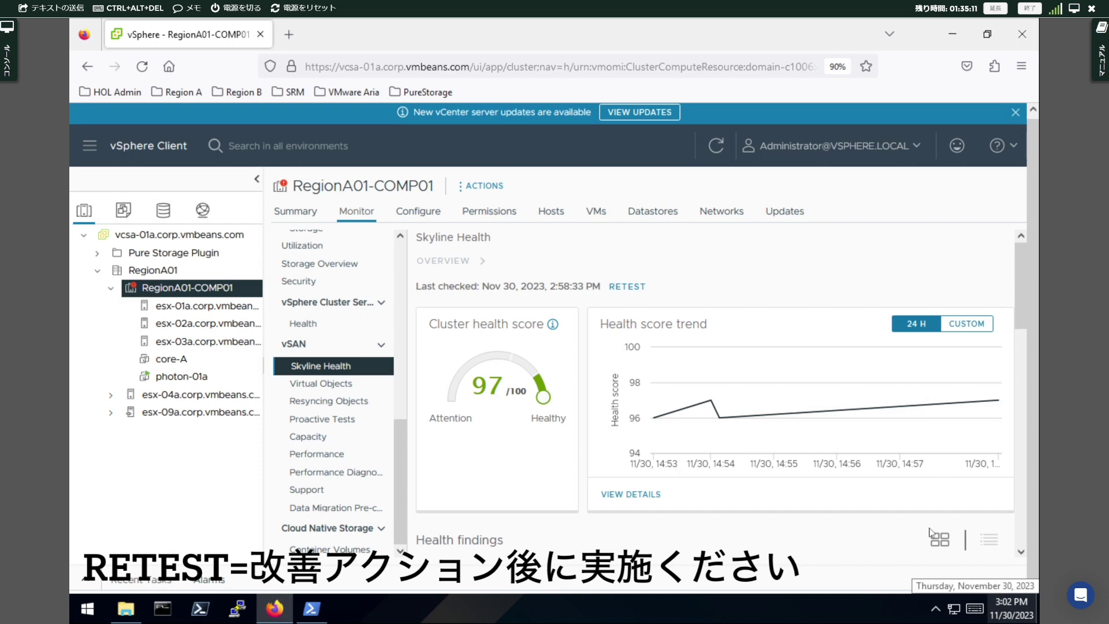
{"action": "left_click", "coordinate": [633, 288]}
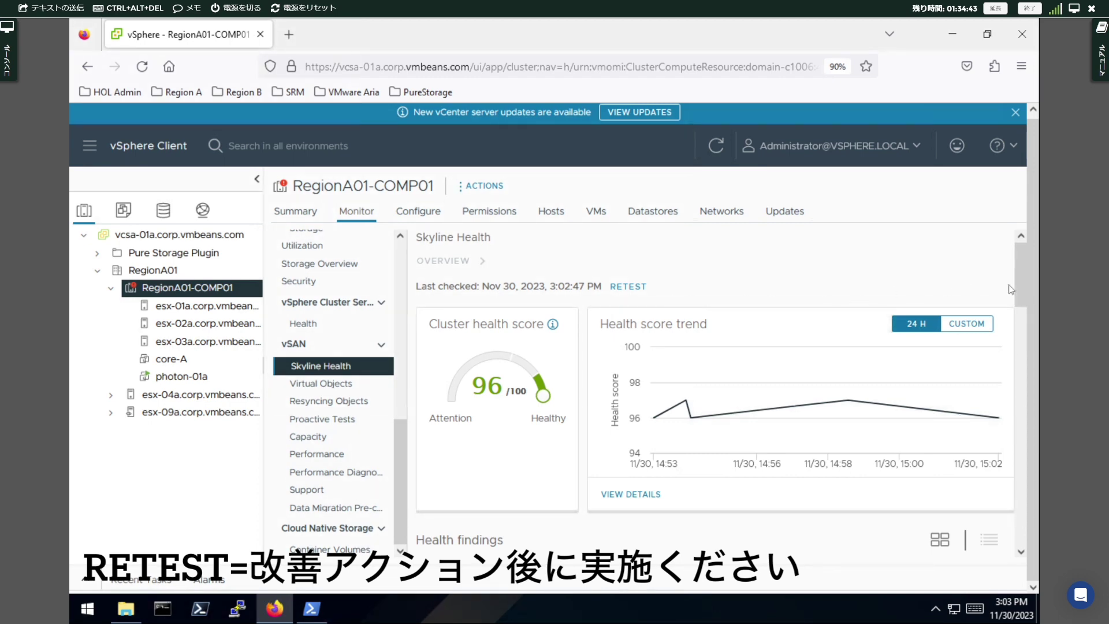
Step: Silence the "vMotion: MTU check (ping with large packet size)" alert and the unhealthy finding listed directly above it
{"action": "left_click_drag", "start_coordinate": [1017, 281], "coordinate": [1022, 403]}
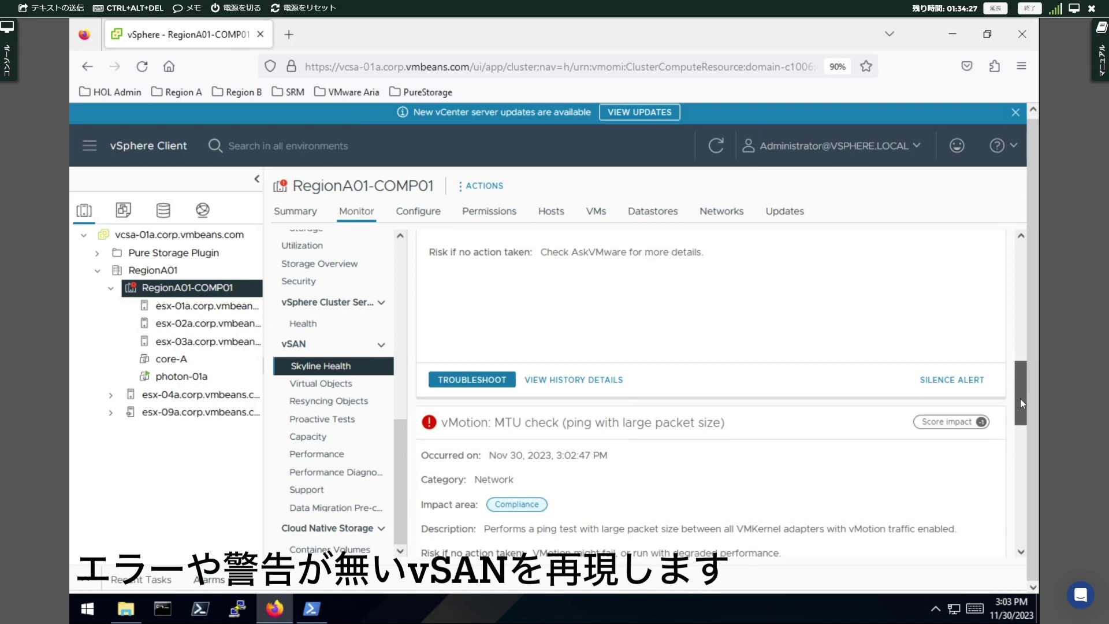
{"action": "left_click", "coordinate": [958, 386]}
{"action": "left_click", "coordinate": [708, 397]}
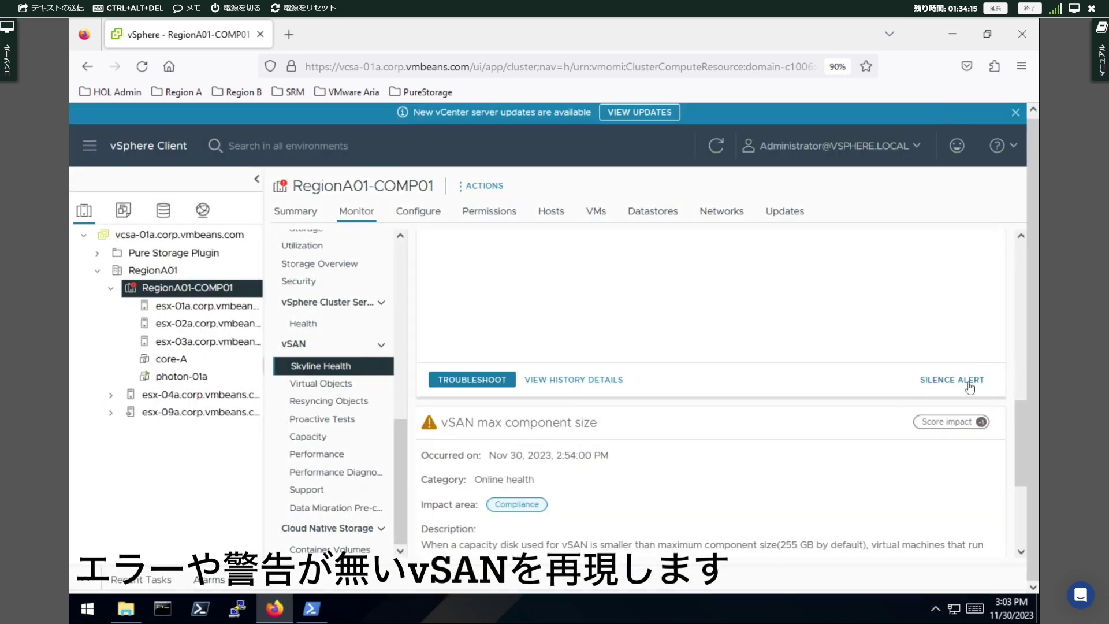
{"action": "left_click", "coordinate": [969, 386]}
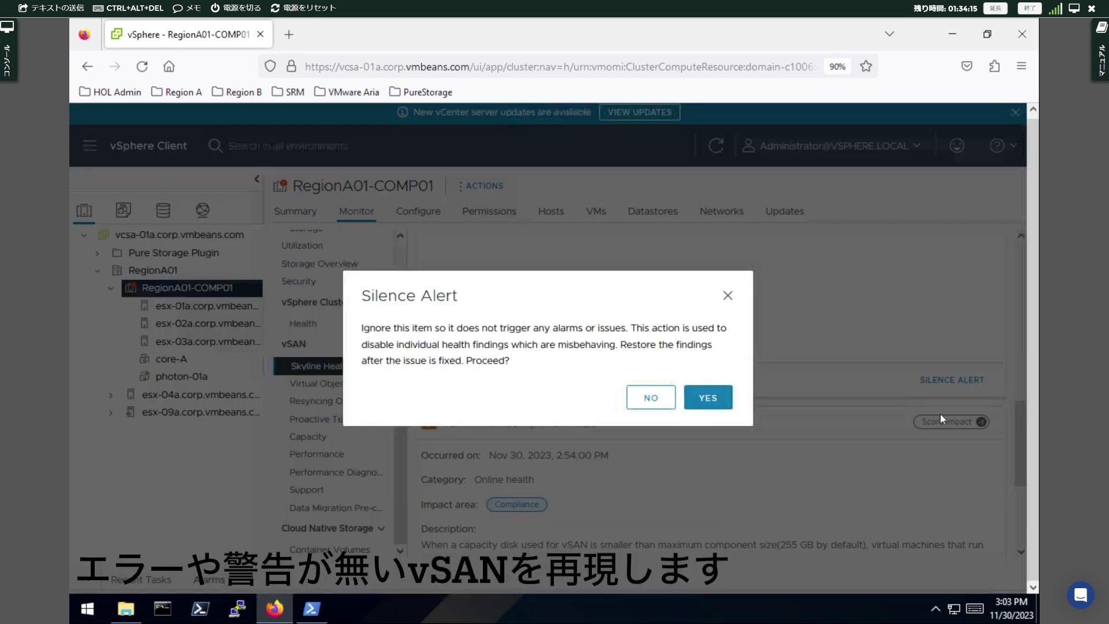
{"action": "left_click", "coordinate": [727, 397]}
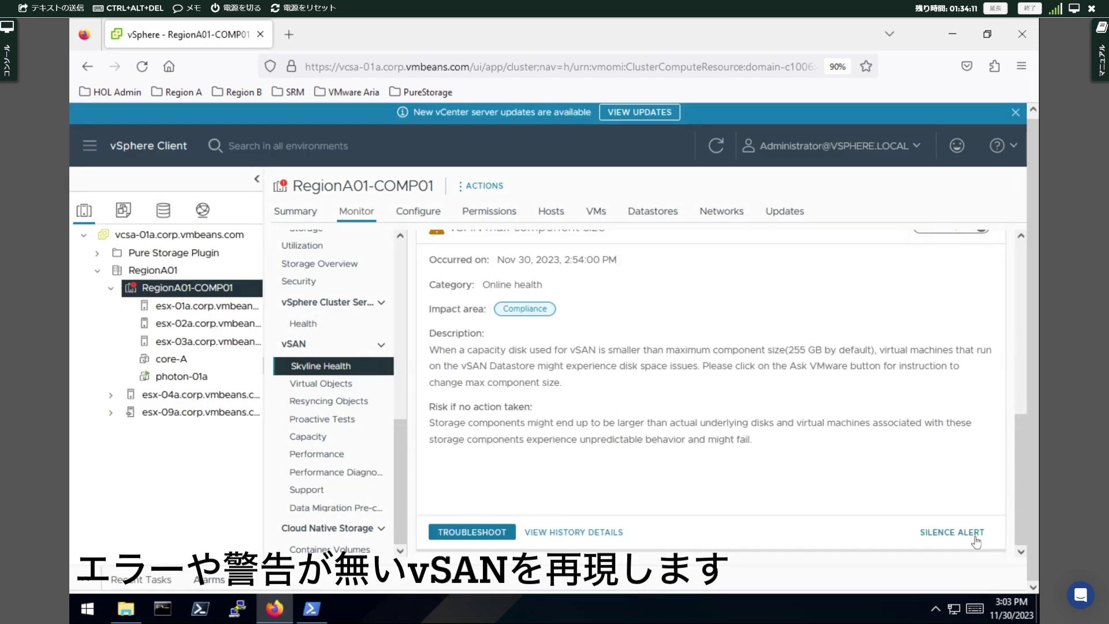
Step: Silence the "vSAN max component size" alert and check the list of unhealthy findings
{"action": "left_click", "coordinate": [974, 536]}
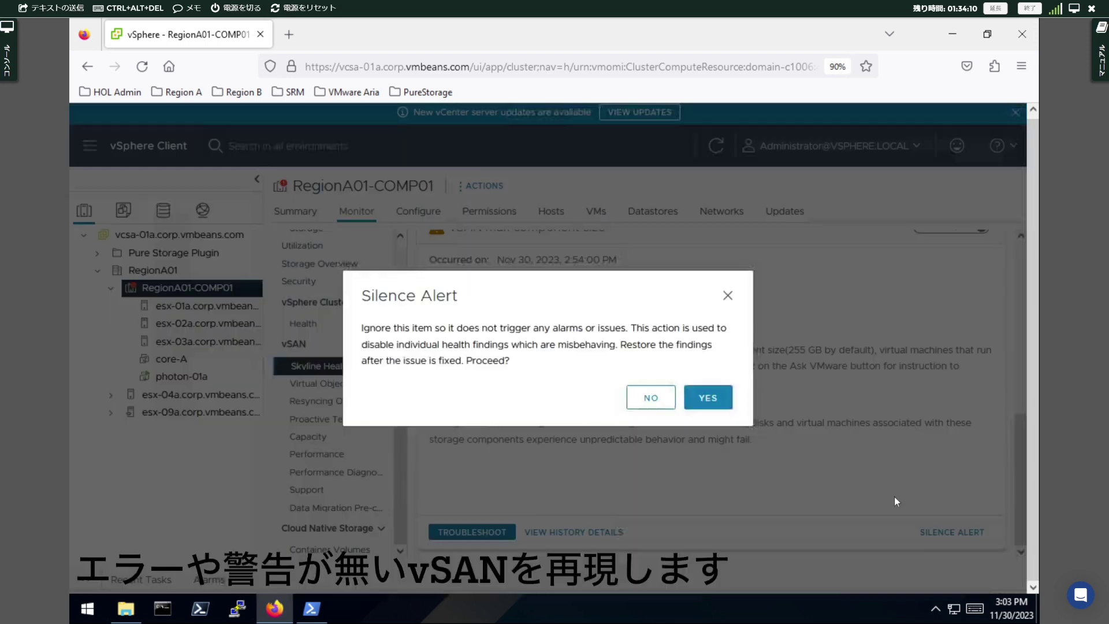
{"action": "left_click", "coordinate": [719, 403]}
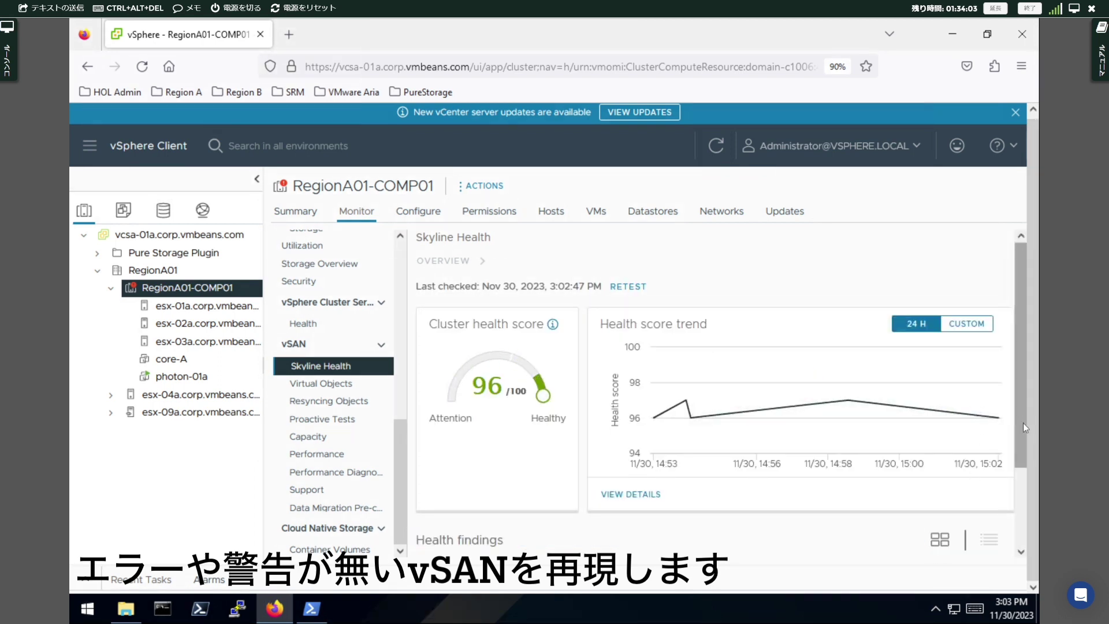
{"action": "left_click_drag", "start_coordinate": [1023, 424], "coordinate": [1025, 543]}
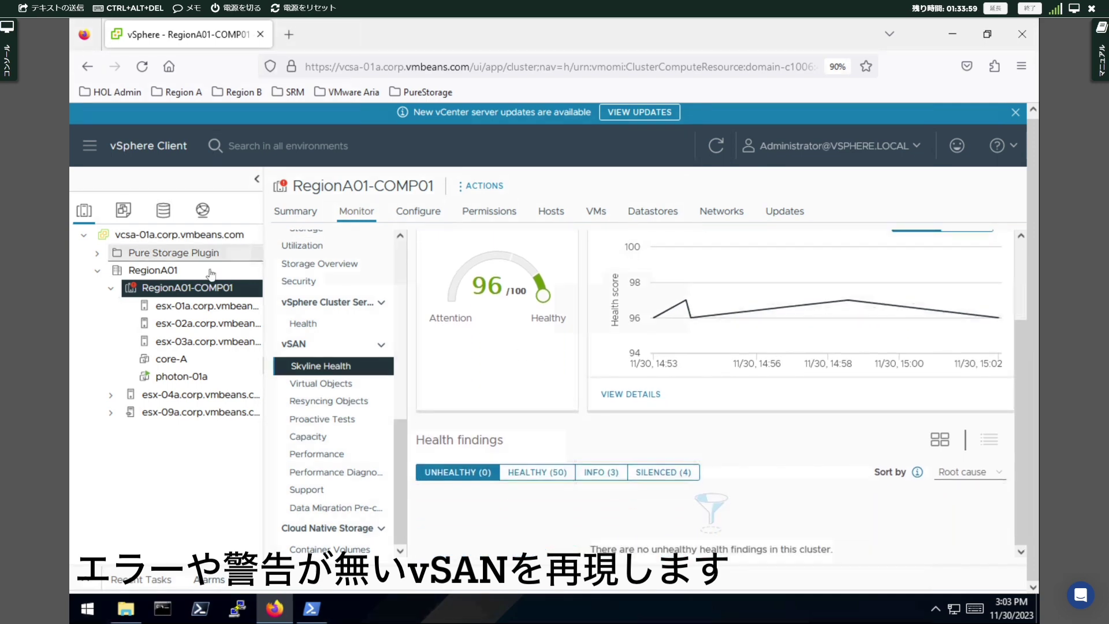
Step: Open the cluster's list of all issues and reset all the listed vSAN alarms to green
{"action": "scroll", "coordinate": [296, 282], "scroll_direction": "up", "scroll_amount": 5}
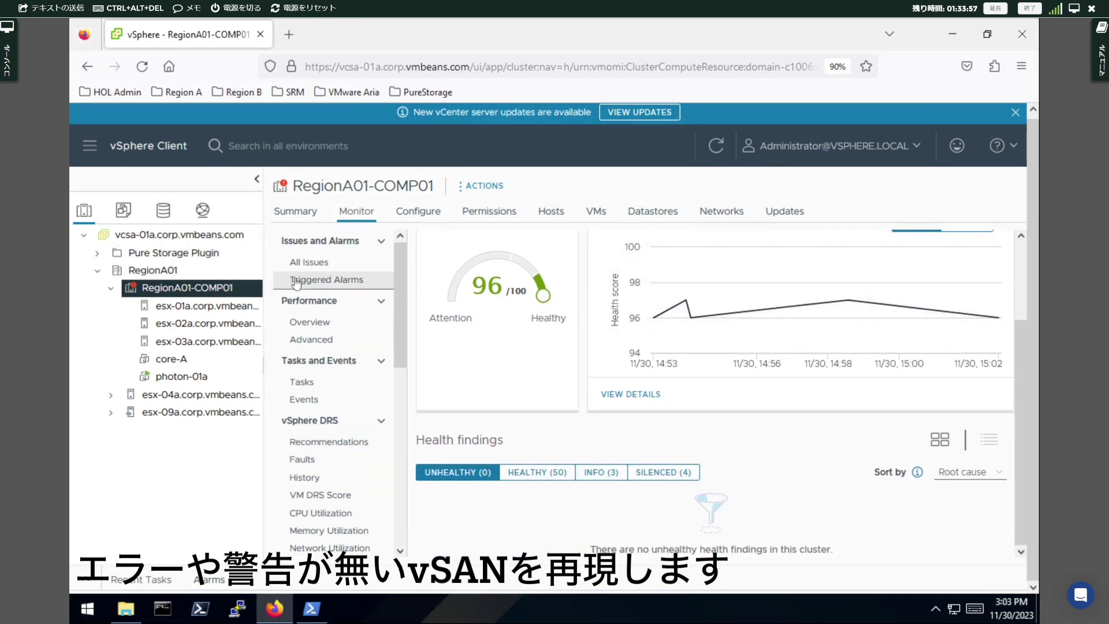
{"action": "left_click", "coordinate": [301, 261]}
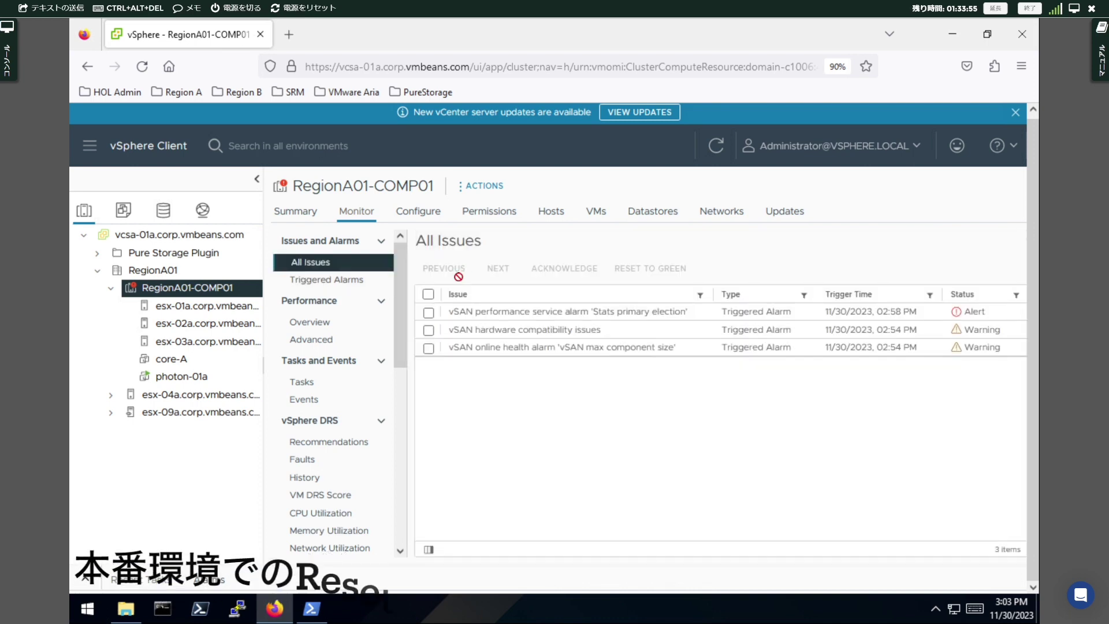
{"action": "left_click", "coordinate": [428, 294]}
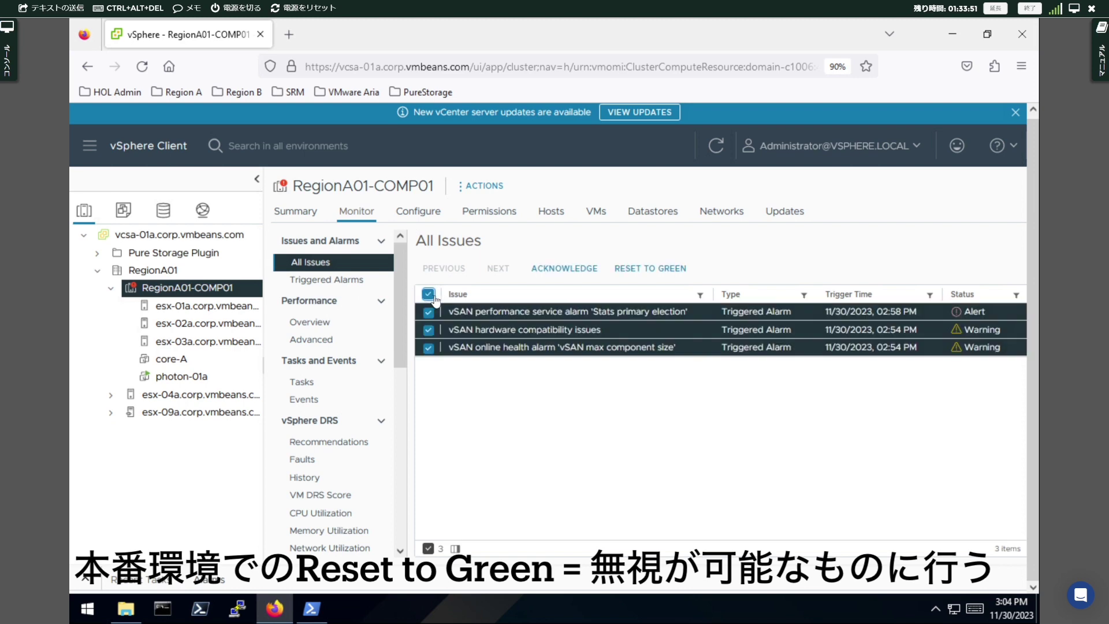
{"action": "left_click", "coordinate": [640, 275]}
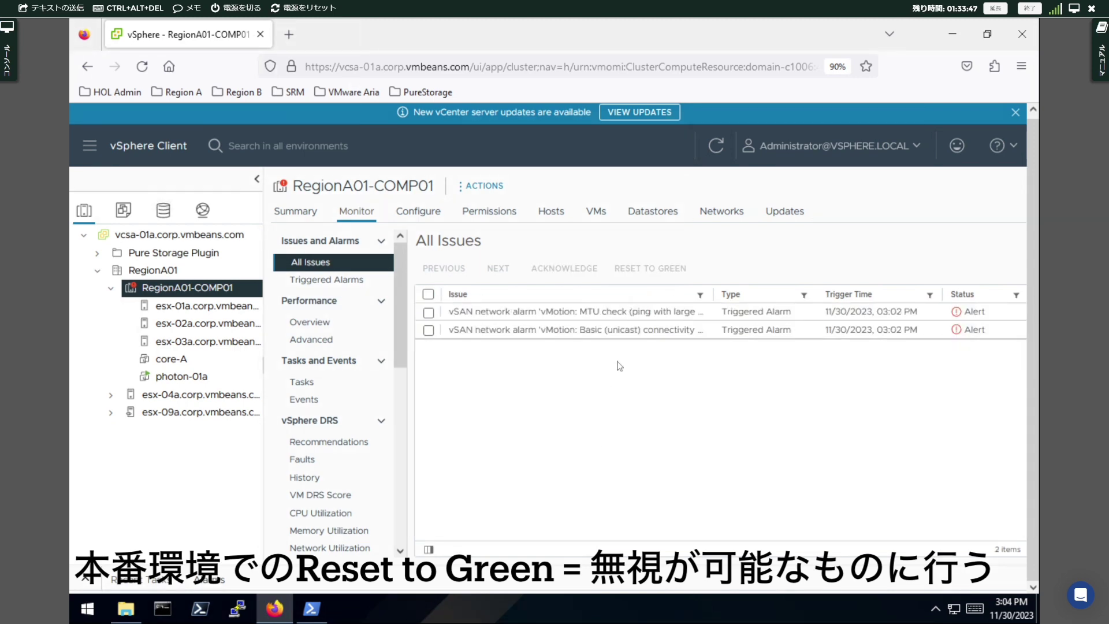
Step: Refresh the issues list and reset the "vMotion: MTU check" and "vMotion: Basic (unicast) connectivity" network alarms to green
{"action": "left_click", "coordinate": [713, 149]}
{"action": "left_click", "coordinate": [428, 311]}
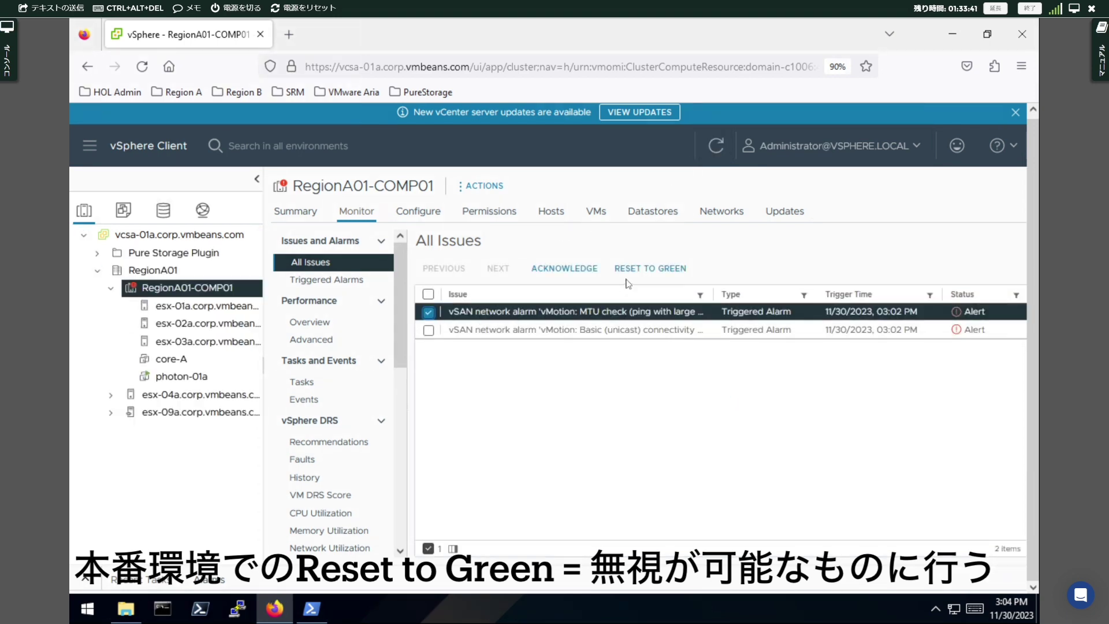
{"action": "left_click", "coordinate": [635, 275]}
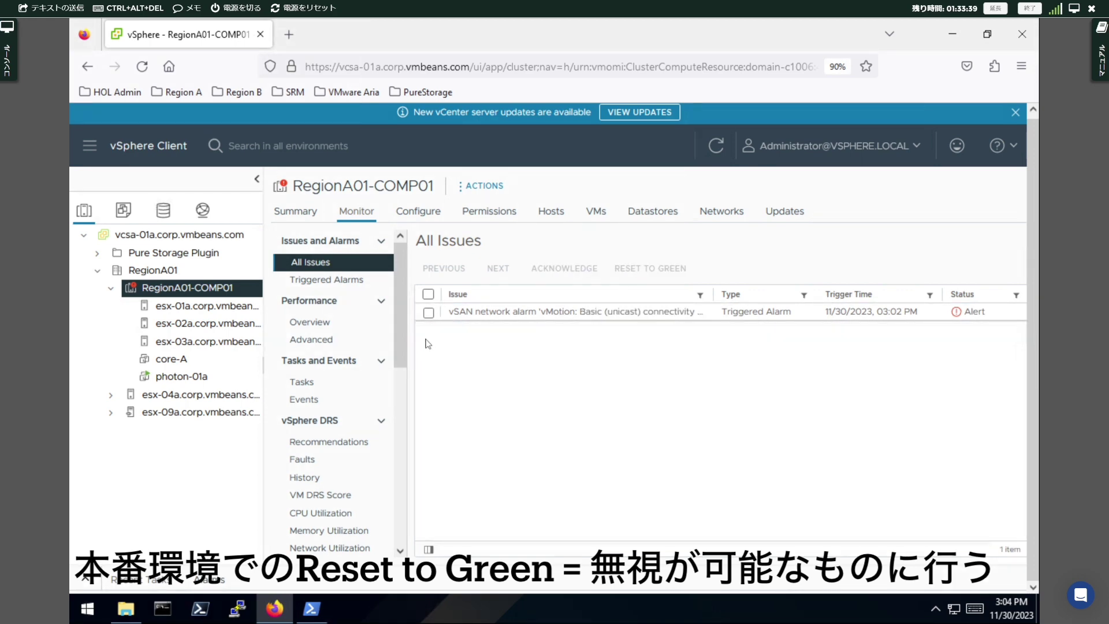
{"action": "left_click", "coordinate": [428, 312]}
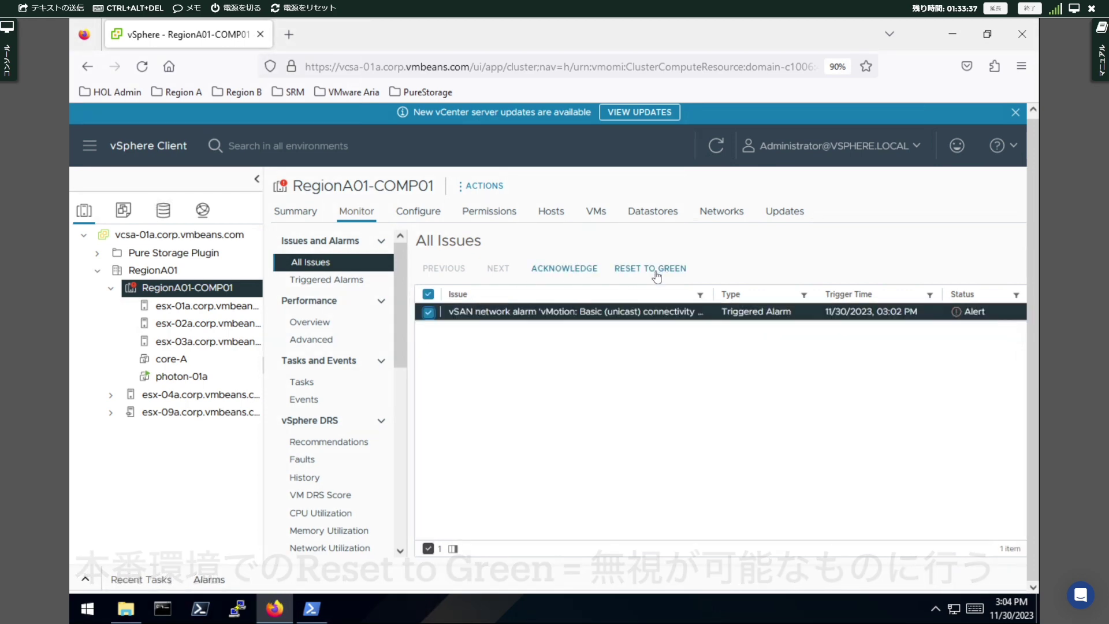
{"action": "left_click", "coordinate": [656, 276]}
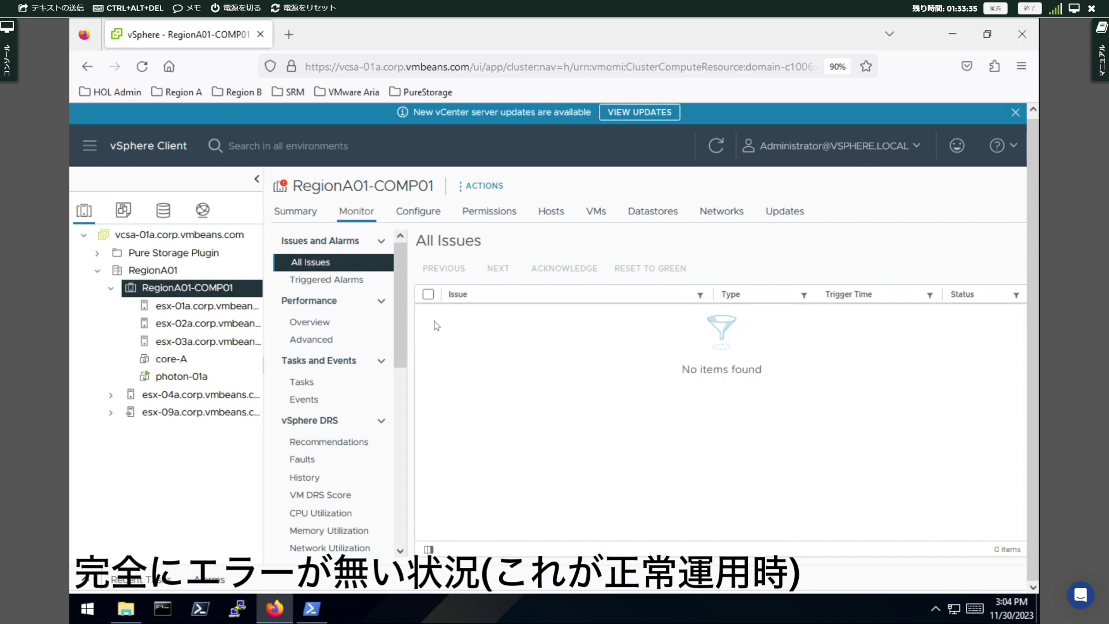
Step: Check the cluster's summary and issues list, and review its vSAN Skyline Health score and health findings
{"action": "left_click", "coordinate": [293, 217]}
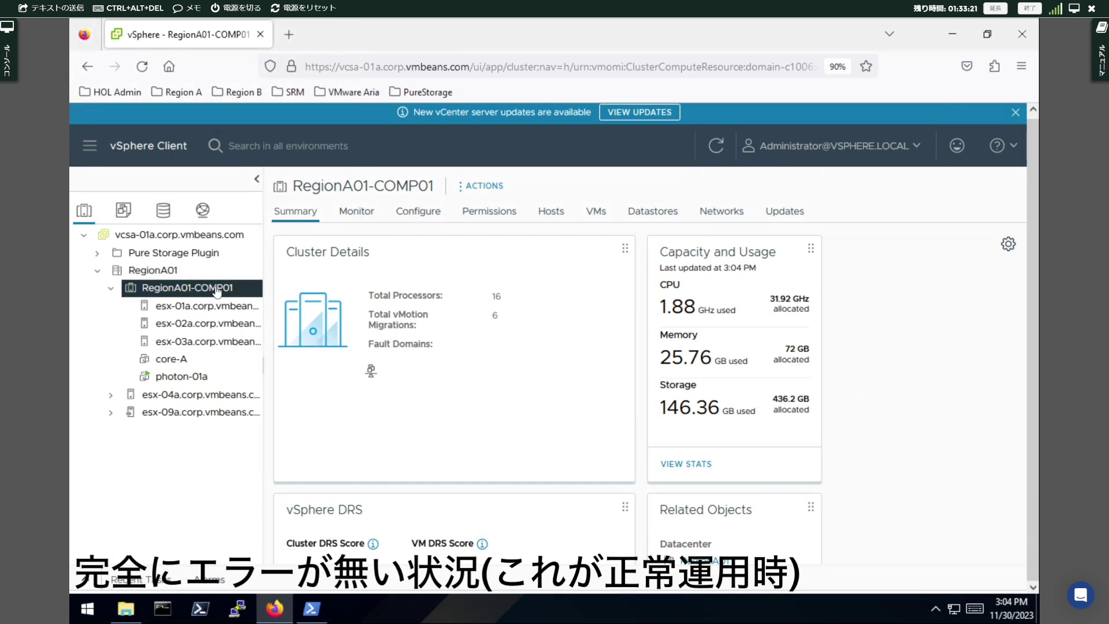
{"action": "left_click", "coordinate": [338, 212]}
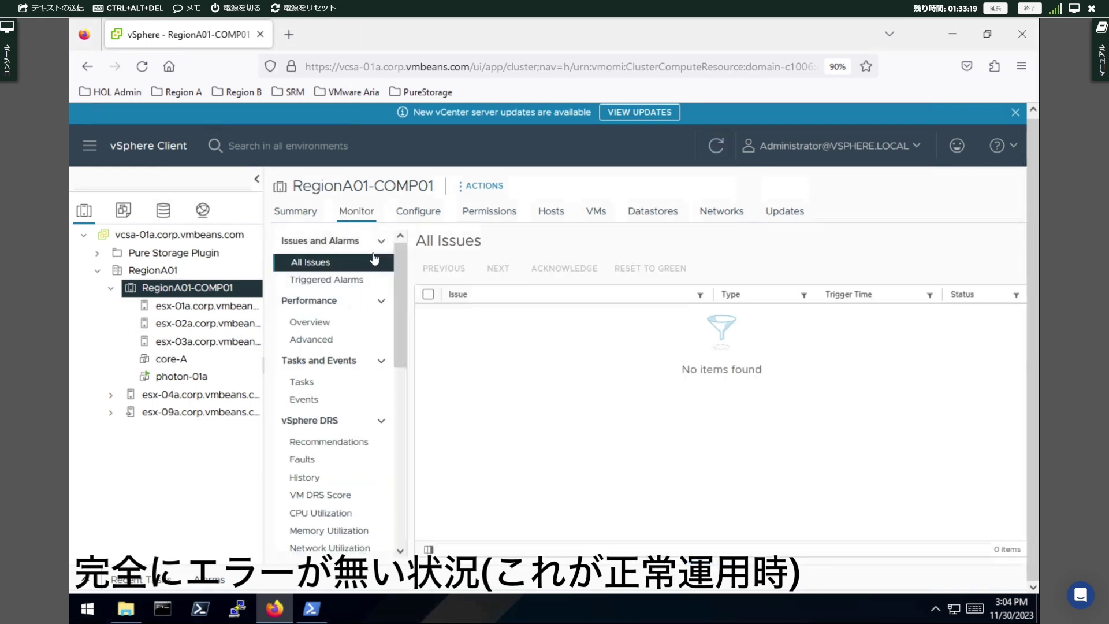
{"action": "scroll", "coordinate": [369, 271], "scroll_direction": "down", "scroll_amount": 8}
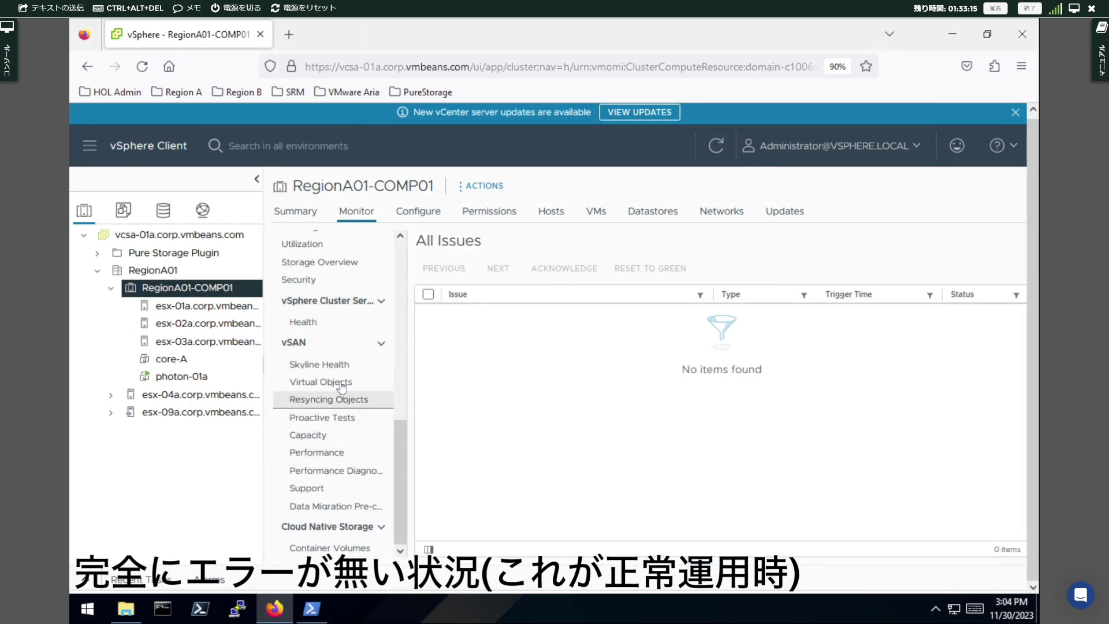
{"action": "left_click", "coordinate": [335, 365]}
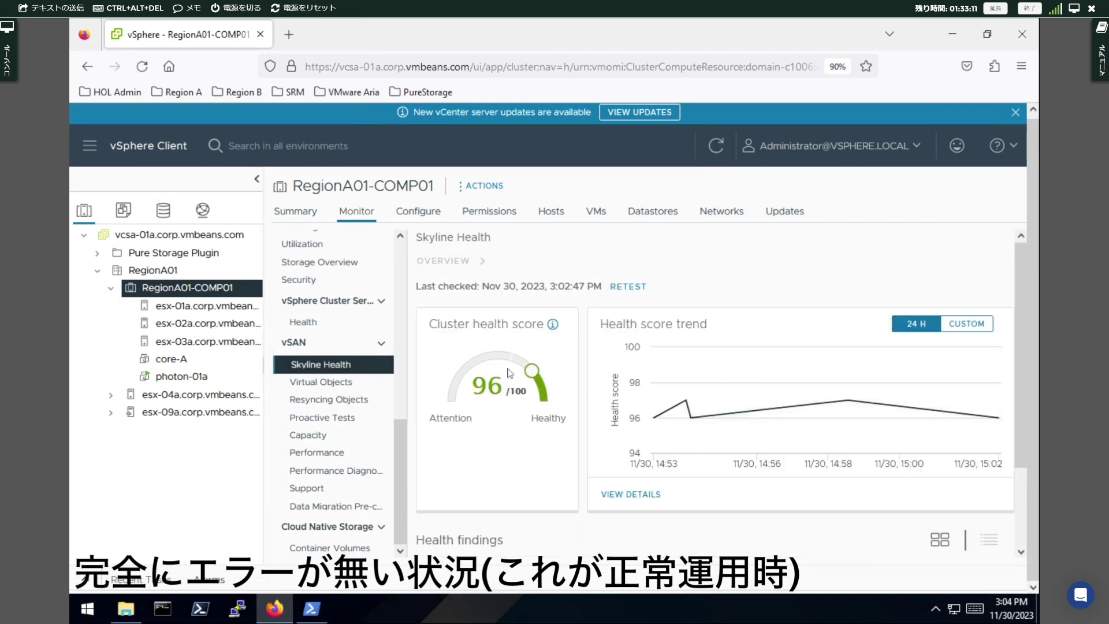
{"action": "scroll", "coordinate": [838, 295], "scroll_direction": "down", "scroll_amount": 3}
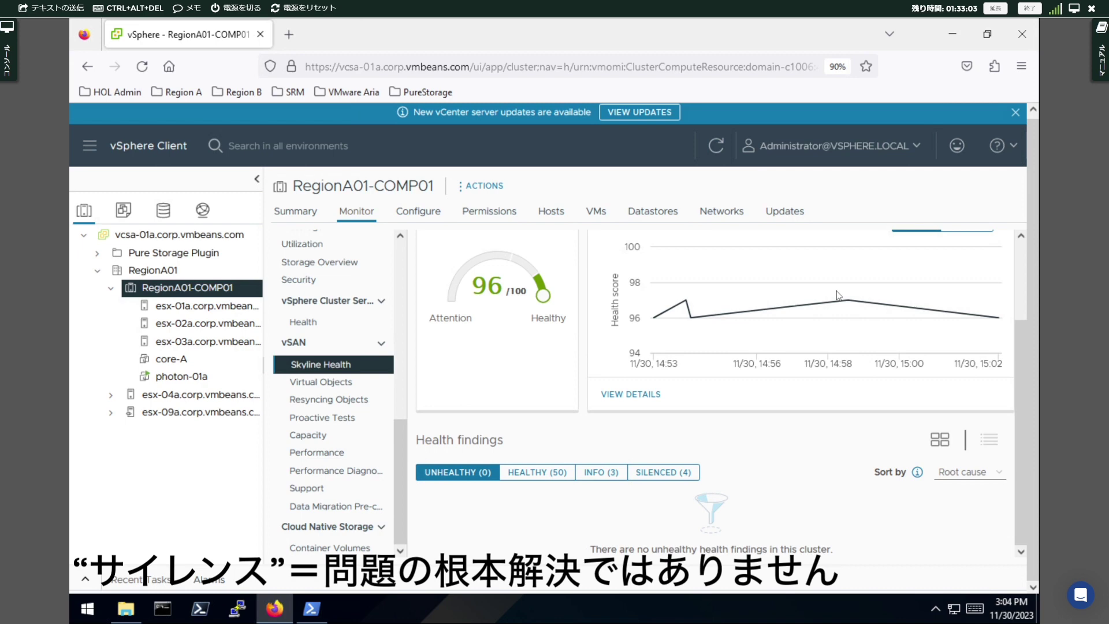
{"action": "scroll", "coordinate": [837, 295], "scroll_direction": "up", "scroll_amount": 3}
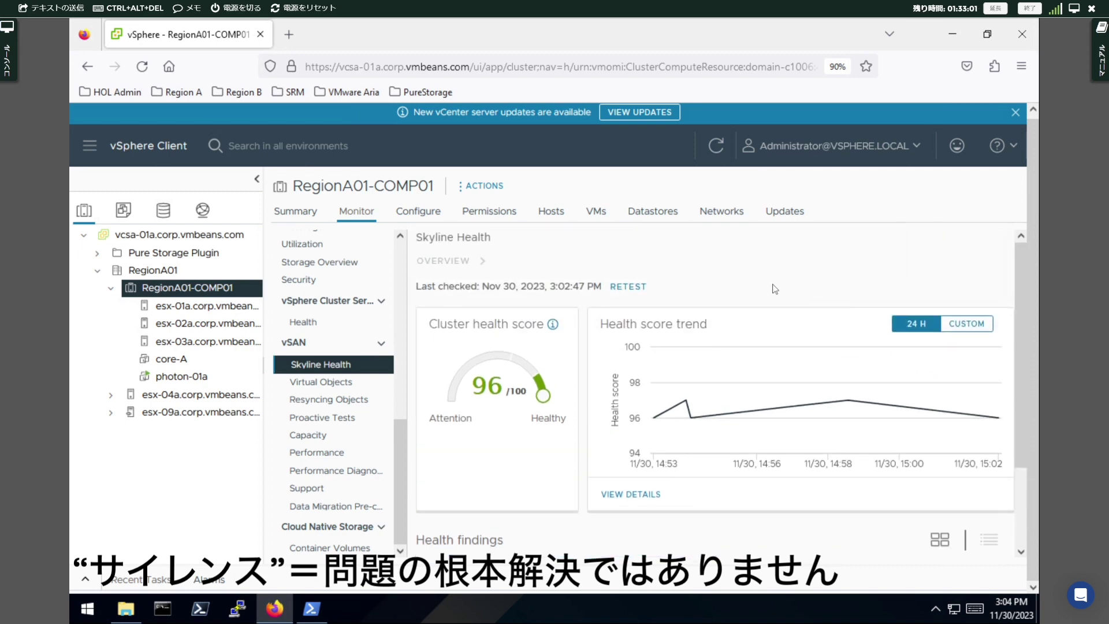